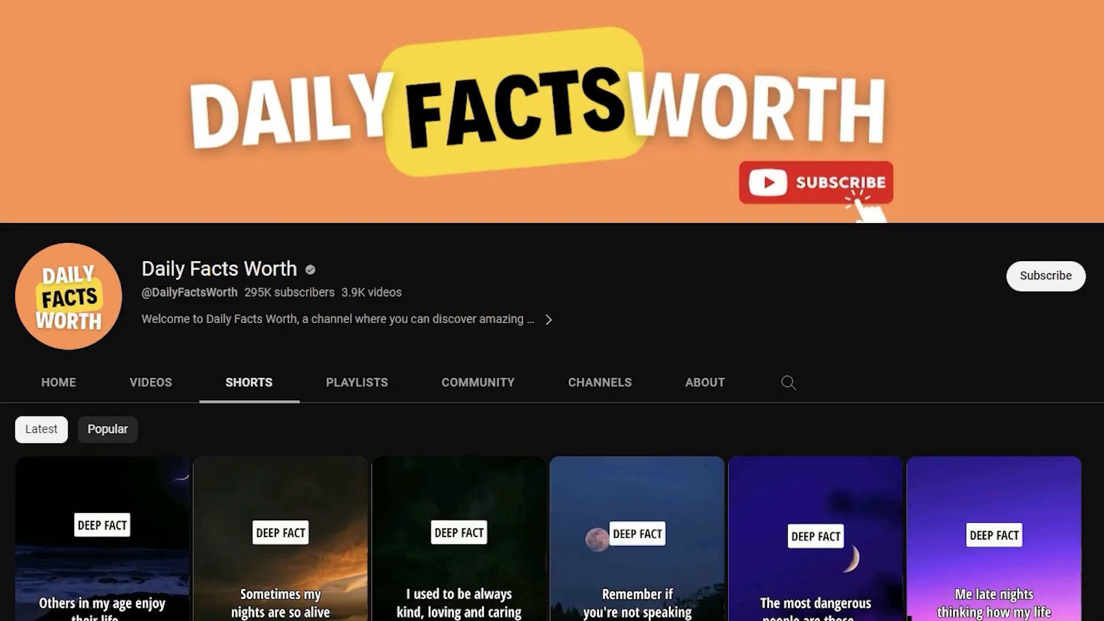
# - Scroll through the facts channels' Shorts tabs full of 'Deep Fact' quote videos
pyautogui.scroll(-15, 552, 345)
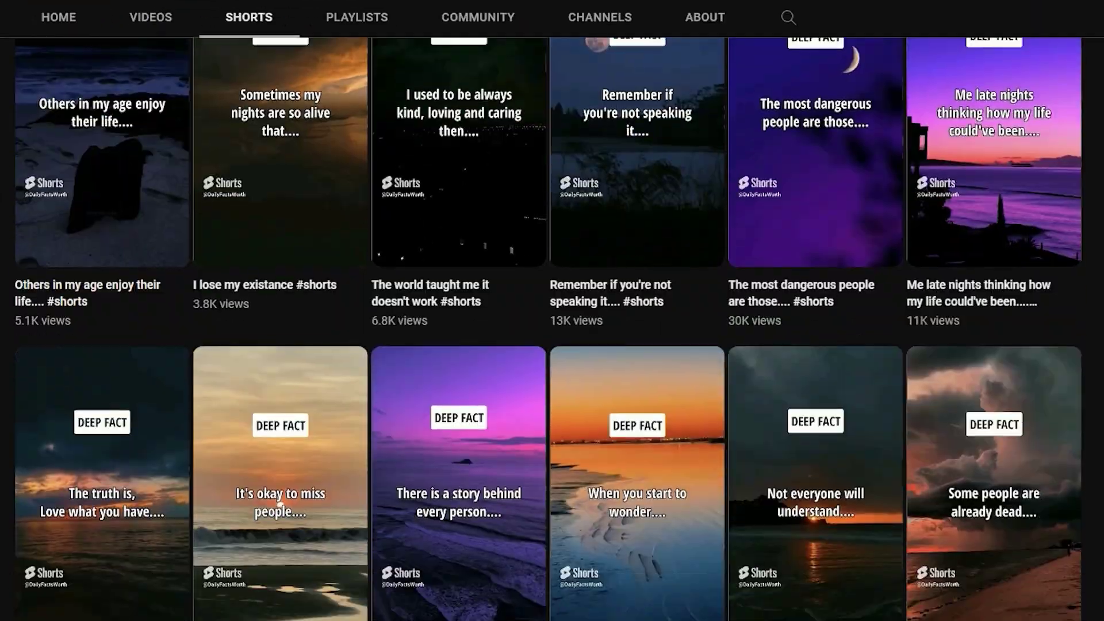
pyautogui.scroll(-4, 553, 345)
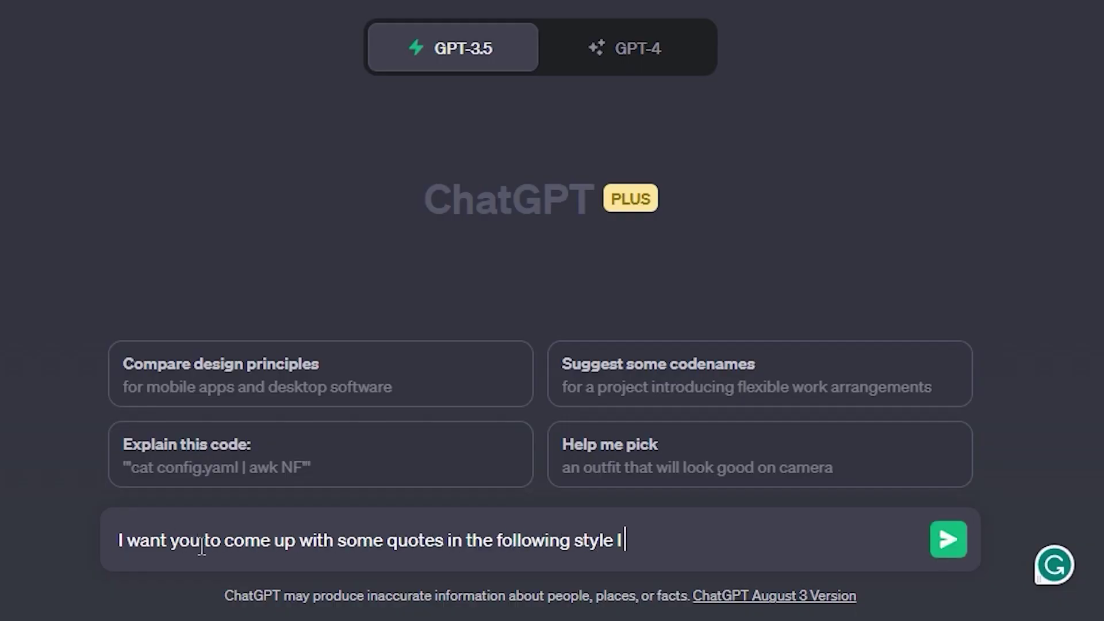
# - Ask ChatGPT for quotes in this style and start explaining the two-part hook structure
pyautogui.write('each you.')
pyautogui.press('Return')
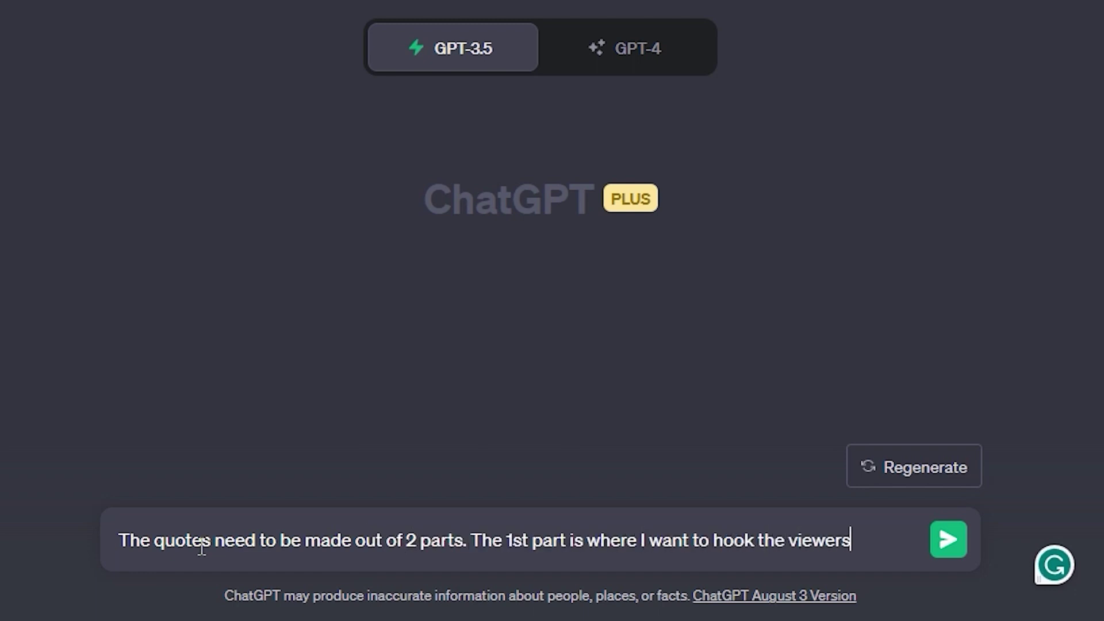
pyautogui.write('know a')
pyautogui.write('bout the 2nd part')
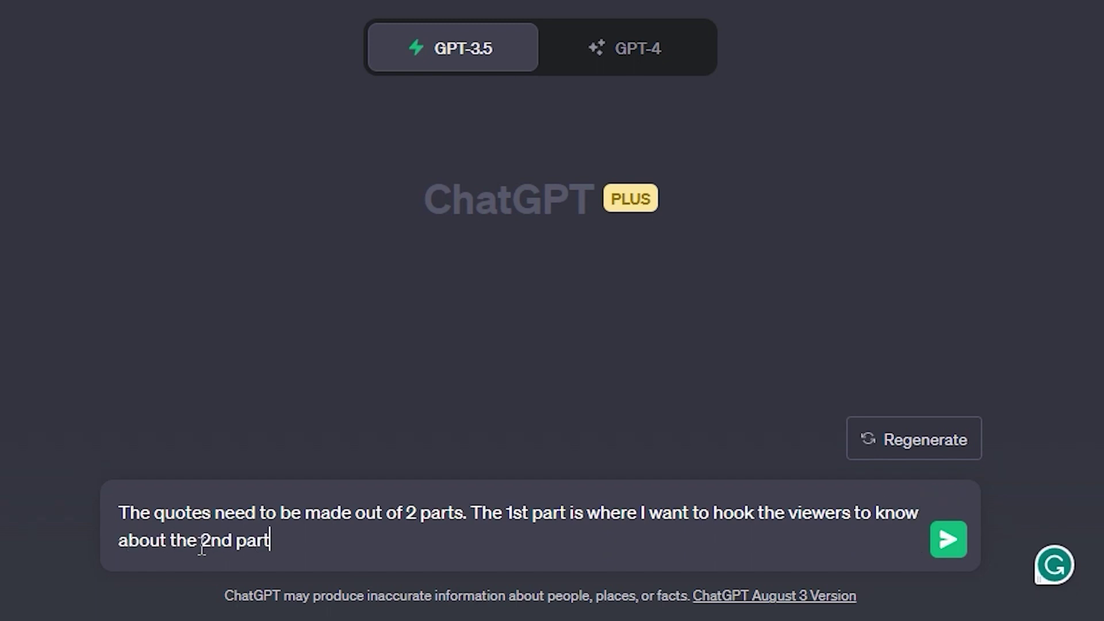
pyautogui.write('.')
pyautogui.hotkey('shift', 'Return')
pyautogui.hotkey('shift', 'Return')
pyautogui.write('Example -')
pyautogui.hotkey('shift', 'Return')
pyautogui.hotkey('shift', 'Return')
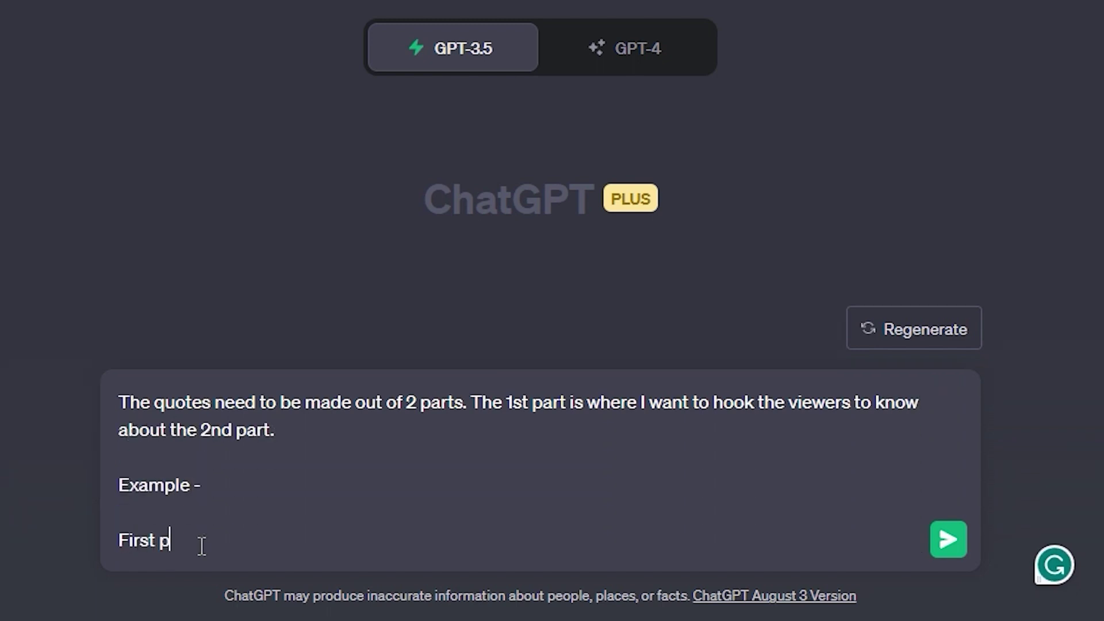
# - Send the example pair: 'Overthinking killed my happiness but...' / 'I was always right.'
pyautogui.write('First part :')
pyautogui.hotkey('shift', 'Return')
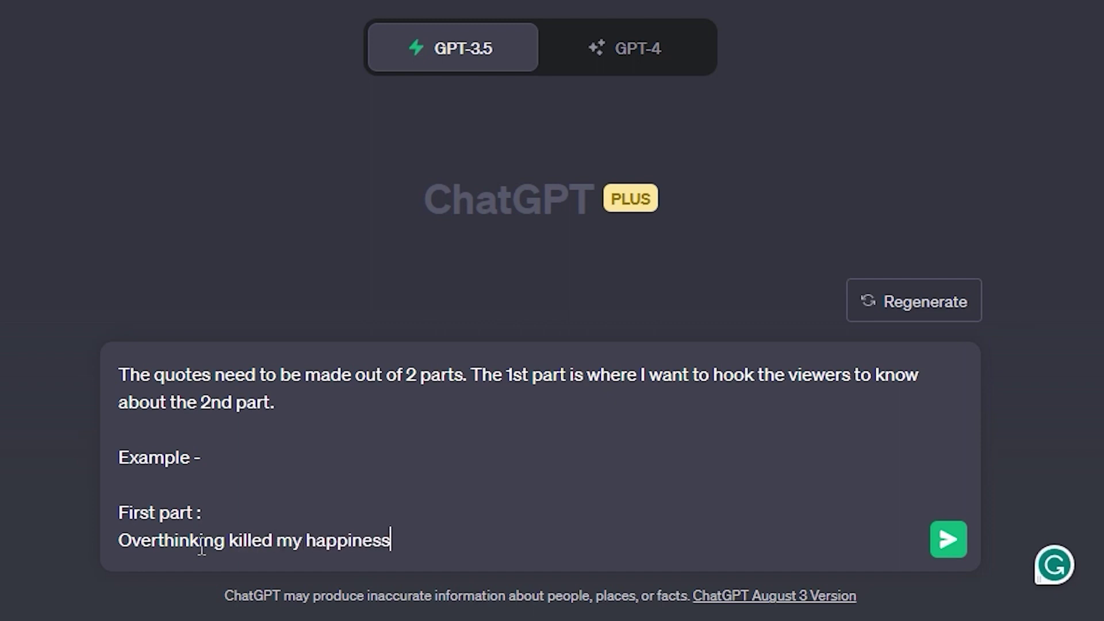
pyautogui.hotkey('shift', 'Return')
pyautogui.hotkey('shift', 'Return')
pyautogui.write('Second par')
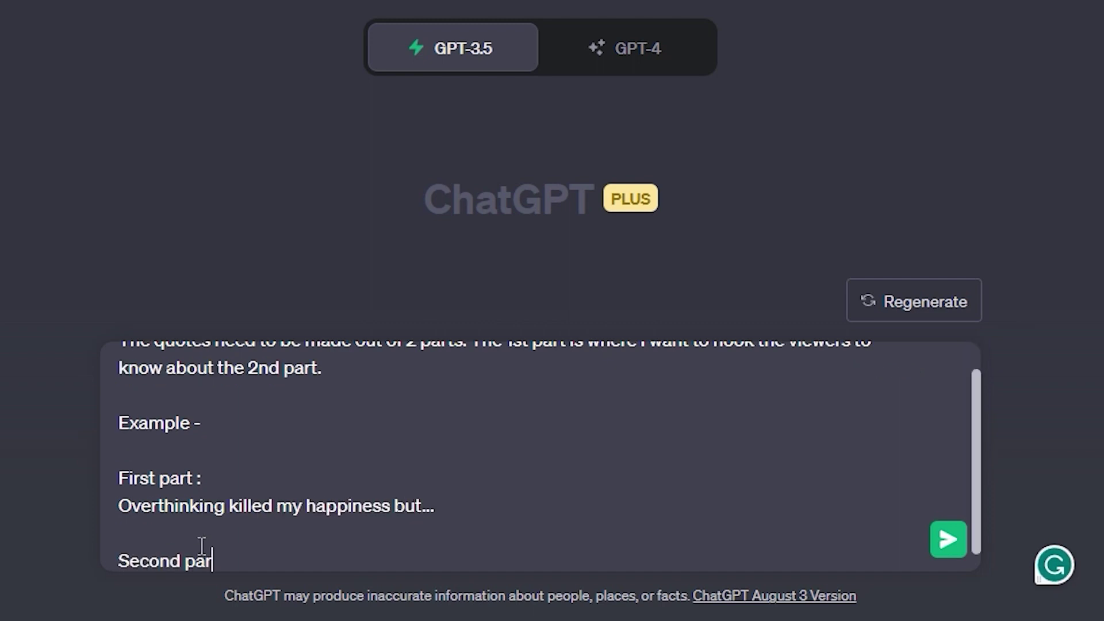
pyautogui.write('t :')
pyautogui.hotkey('shift', 'Return')
pyautogui.write('I was always rig')
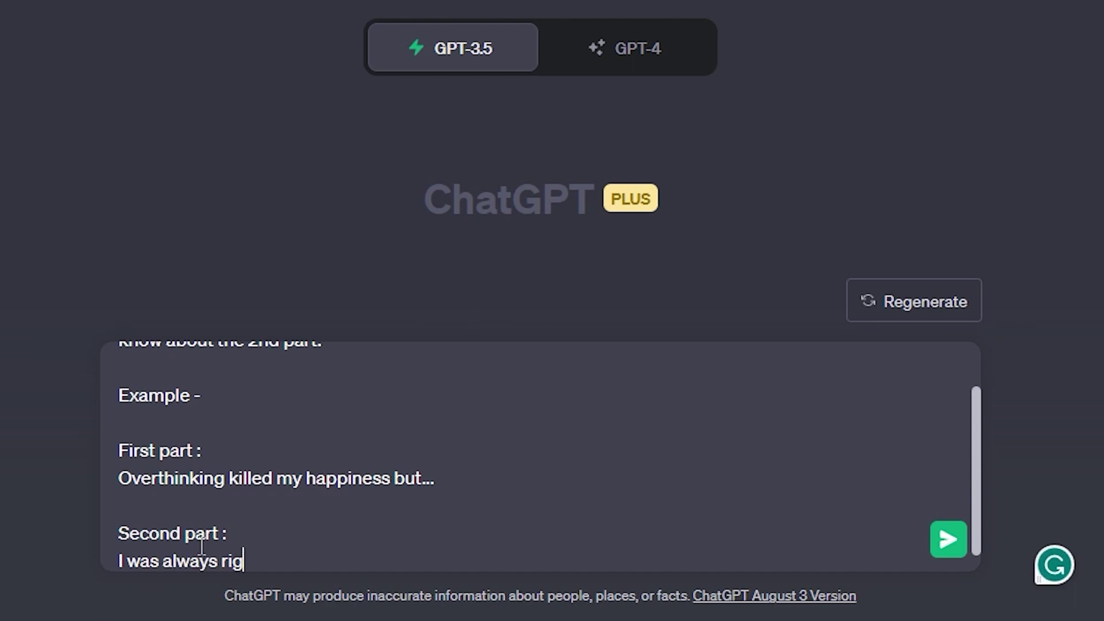
pyautogui.write('ht.')
pyautogui.press('Return')
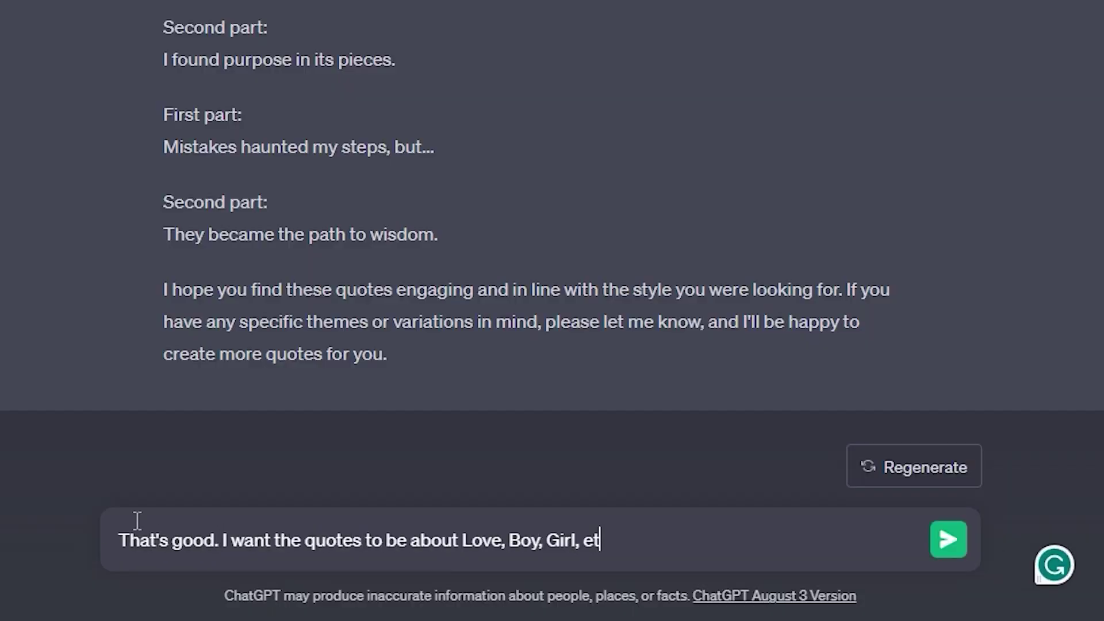
# - Request 10 Love, Boy and Girl Facts quotes for 20-somethings, tabled with dot and capitalisation rules
pyautogui.write('s to be about Love, Boy, Girl, etc. The target audience is people in their 20s. Can you give me 10 quotes on each? I want you to categor')
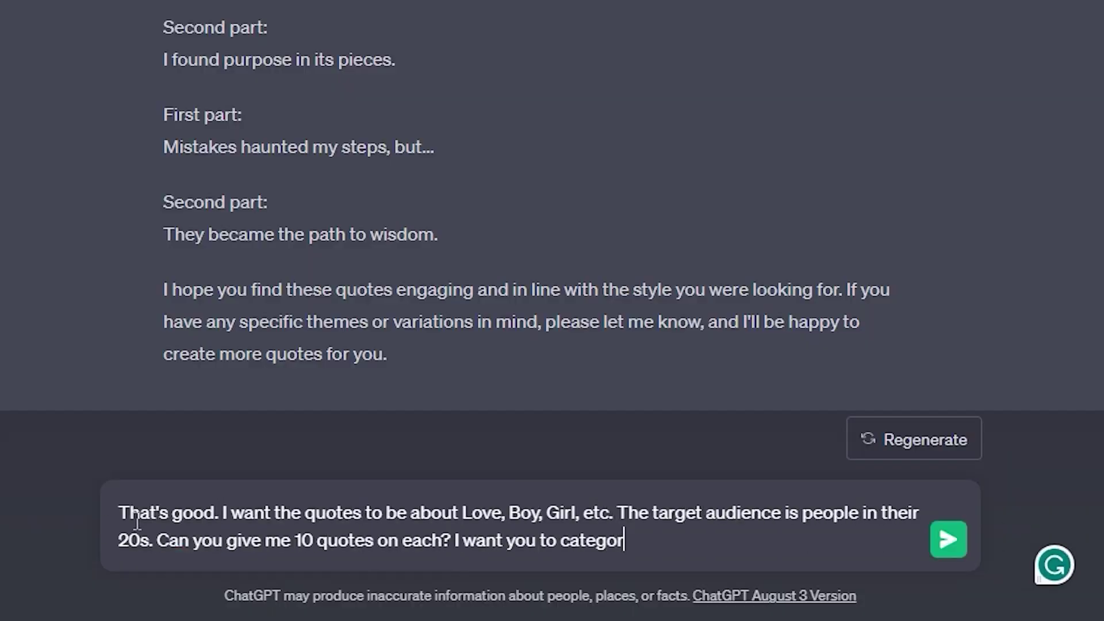
pyautogui.write('ize them in an excel style as follows :')
pyautogui.hotkey('shift', 'Return')
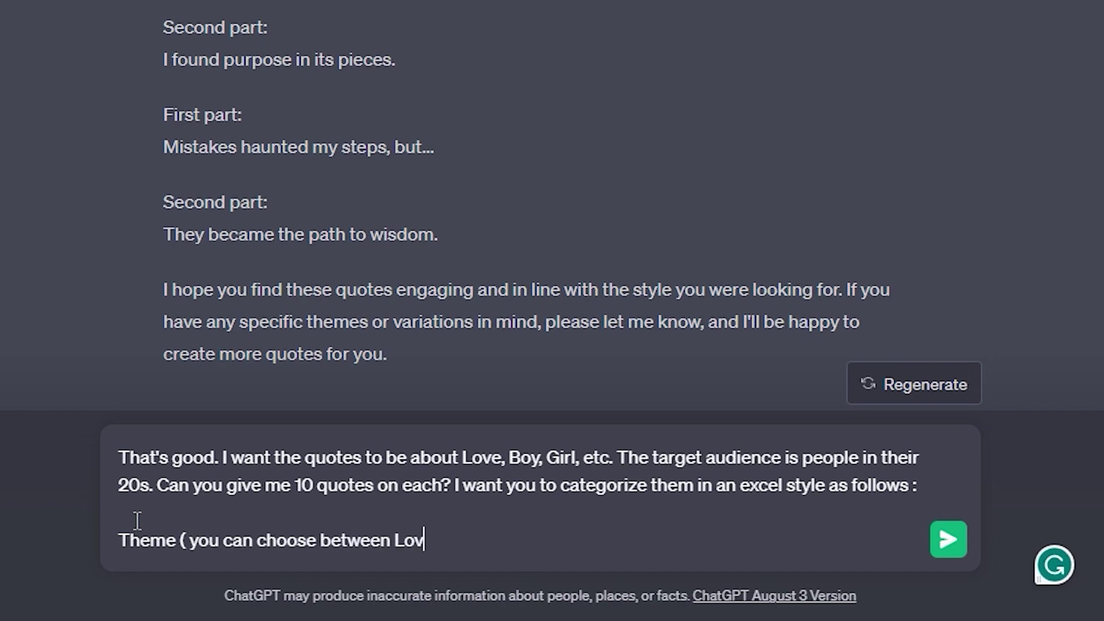
pyautogui.write('and Girl Facts )')
pyautogui.hotkey('shift', 'Return')
pyautogui.write('First part ( here you can place the 1st part of the quote )')
pyautogui.hotkey('shift', 'Return')
pyautogui.write('Second part ( here you can place the 2nd part of the quote )')
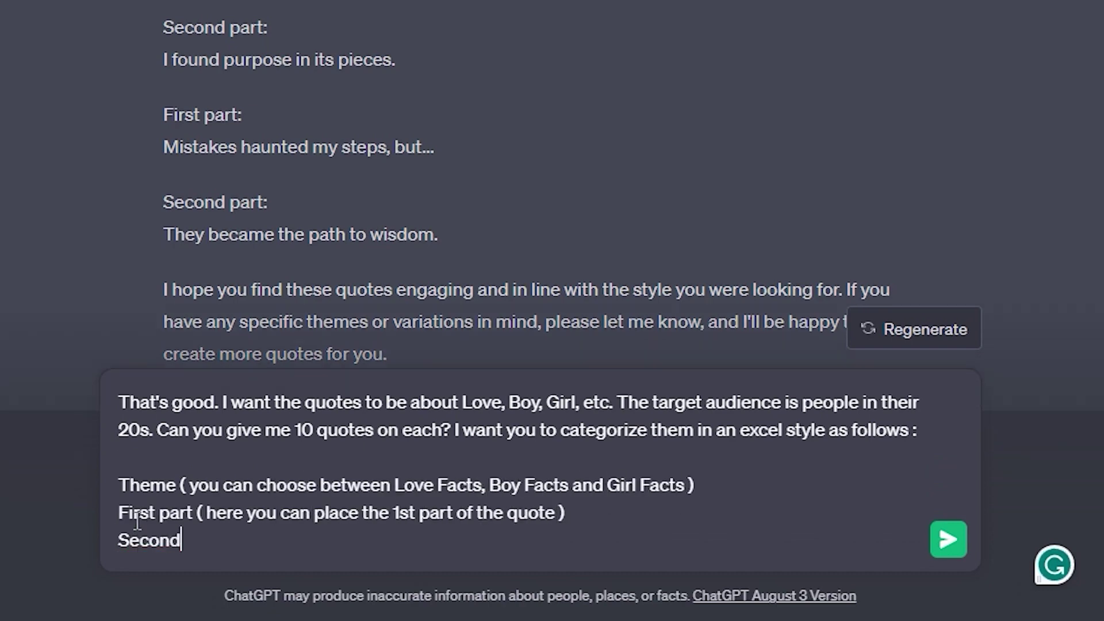
pyautogui.hotkey('shift', 'Return')
pyautogui.hotkey('shift', 'Return')
pyautogui.write('- Add three dots after each sentence of the first quot')
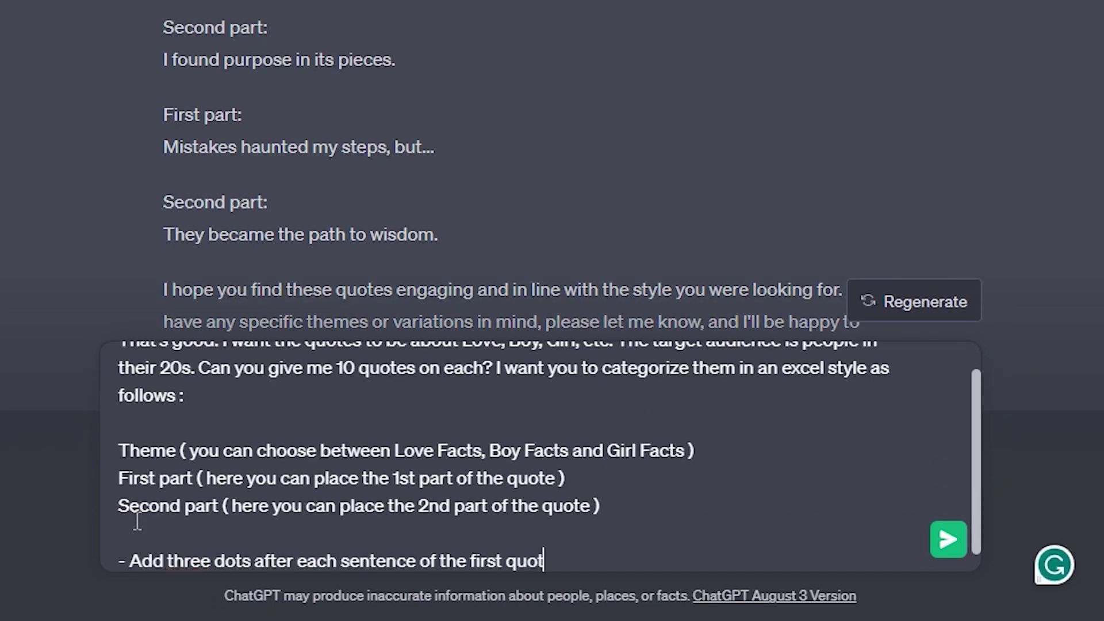
pyautogui.write('e.')
pyautogui.hotkey('shift', 'Return')
pyautogui.write("- Don't add dots in the second part of the quote, and Capitalise the first letter of the second part.")
pyautogui.press('Return')
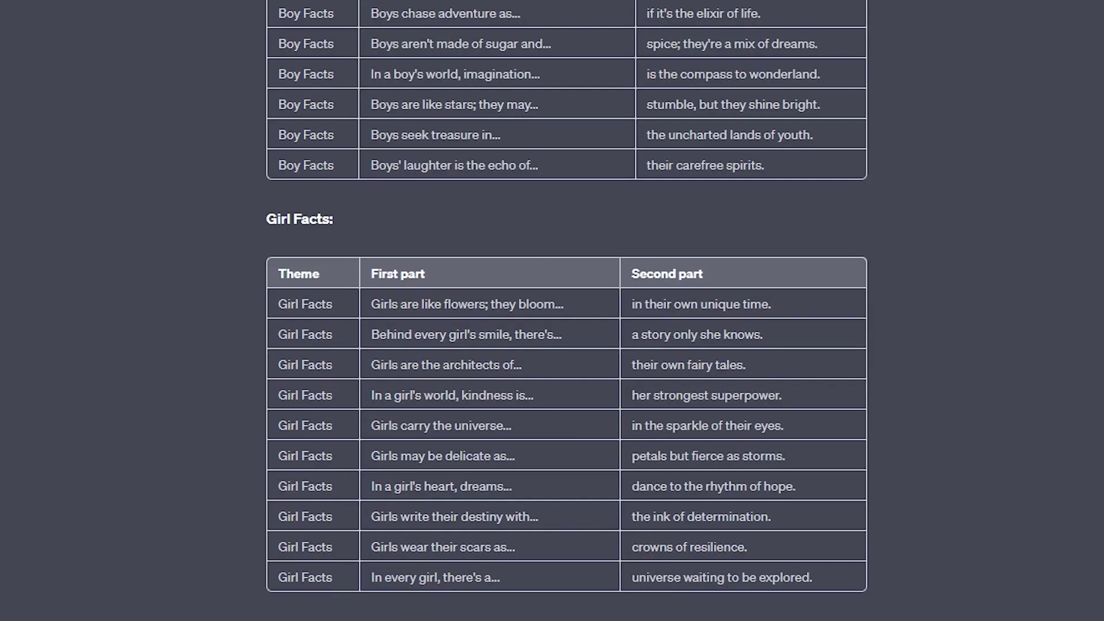
# - Paste the 30 ChatGPT quotes into a Google Sheet with Theme, First Part, Second Part columns
pyautogui.scroll(15, 184, 556)
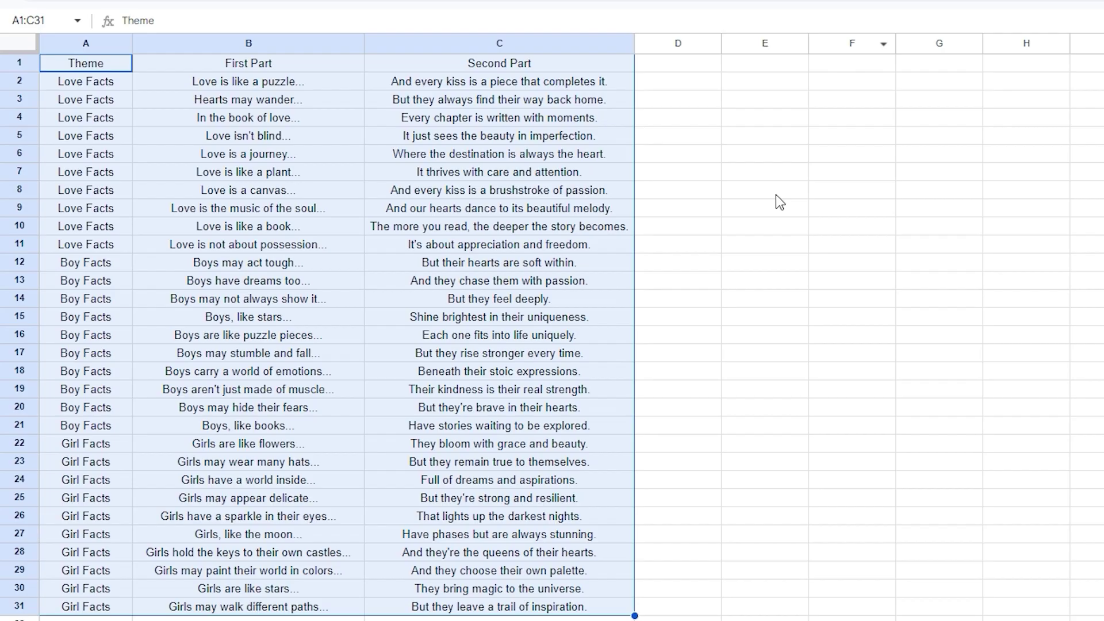
pyautogui.click(811, 198)
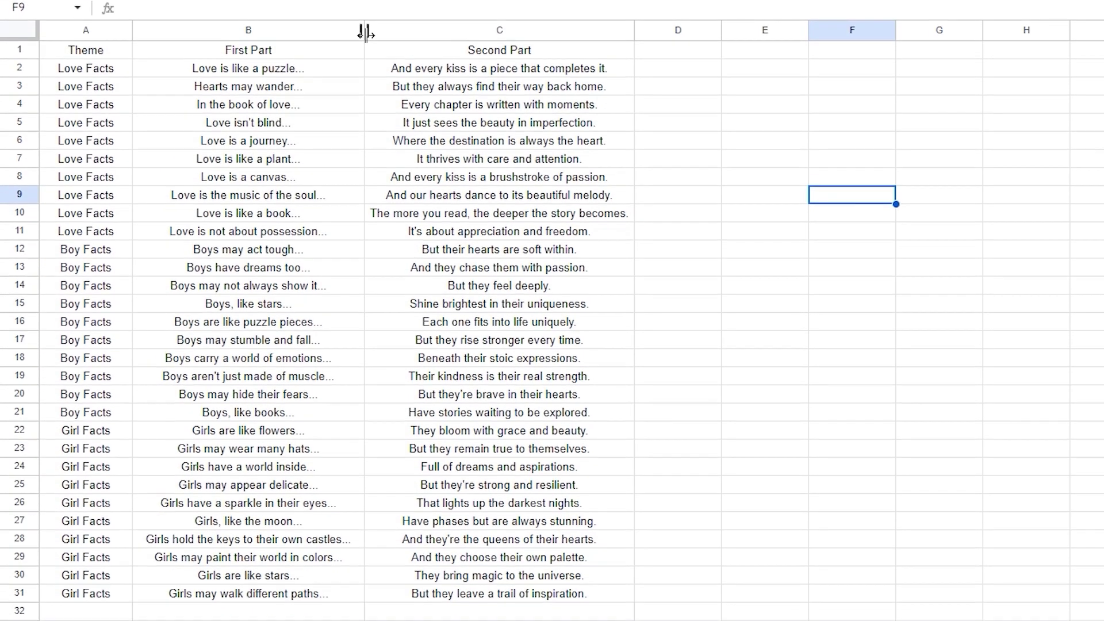
pyautogui.click(768, 270)
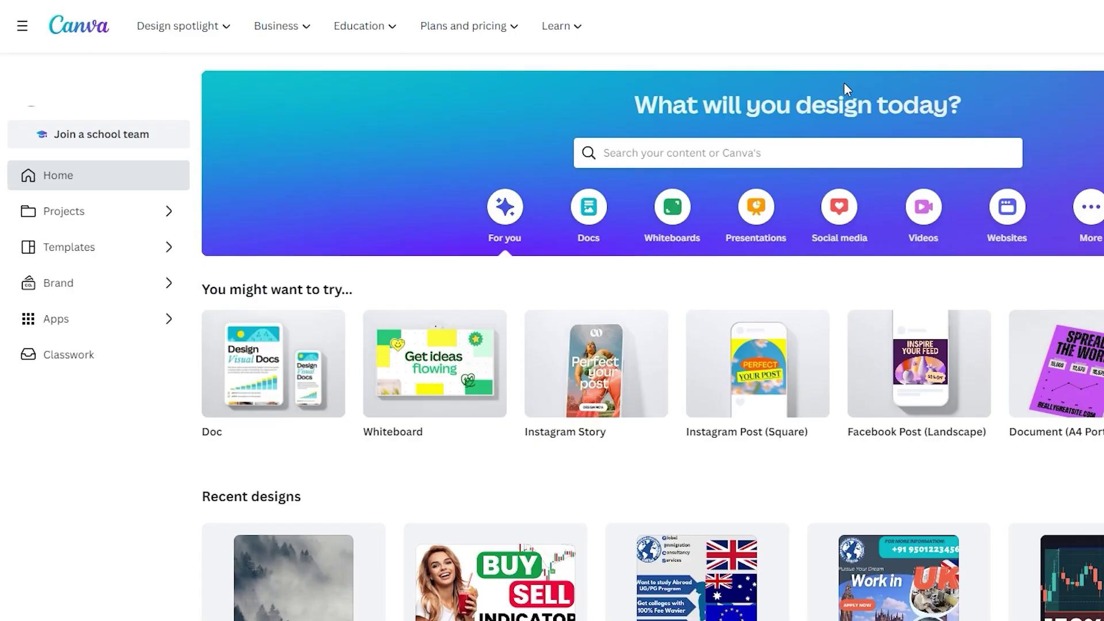
pyautogui.click(812, 150)
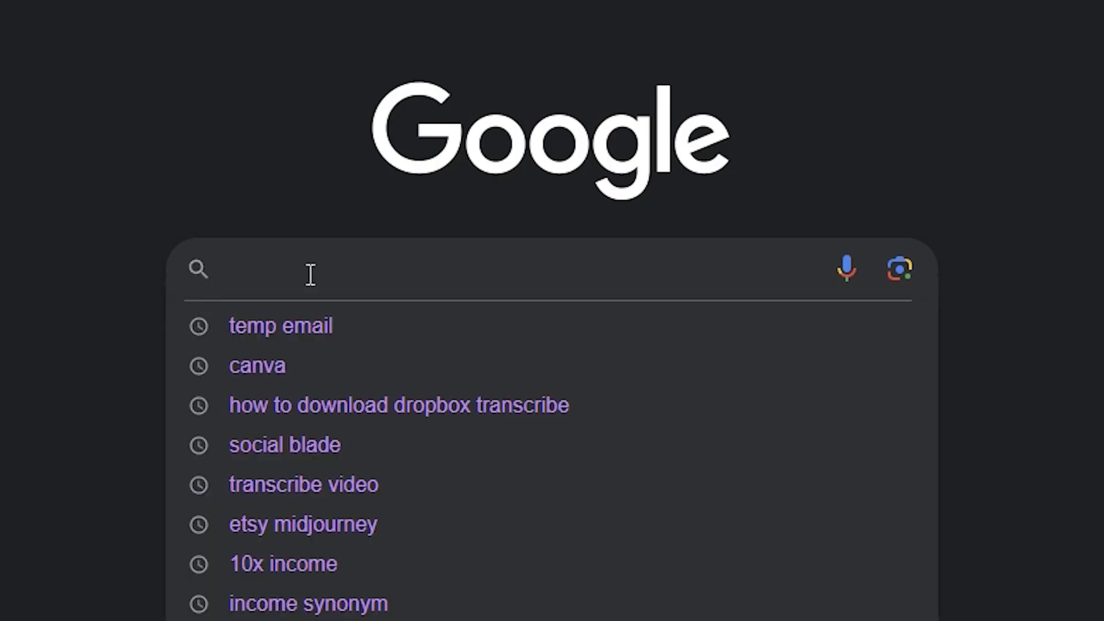
# - Go to Canva and start a Mobile Video design by searching 'mobile video'
pyautogui.write('Canva')
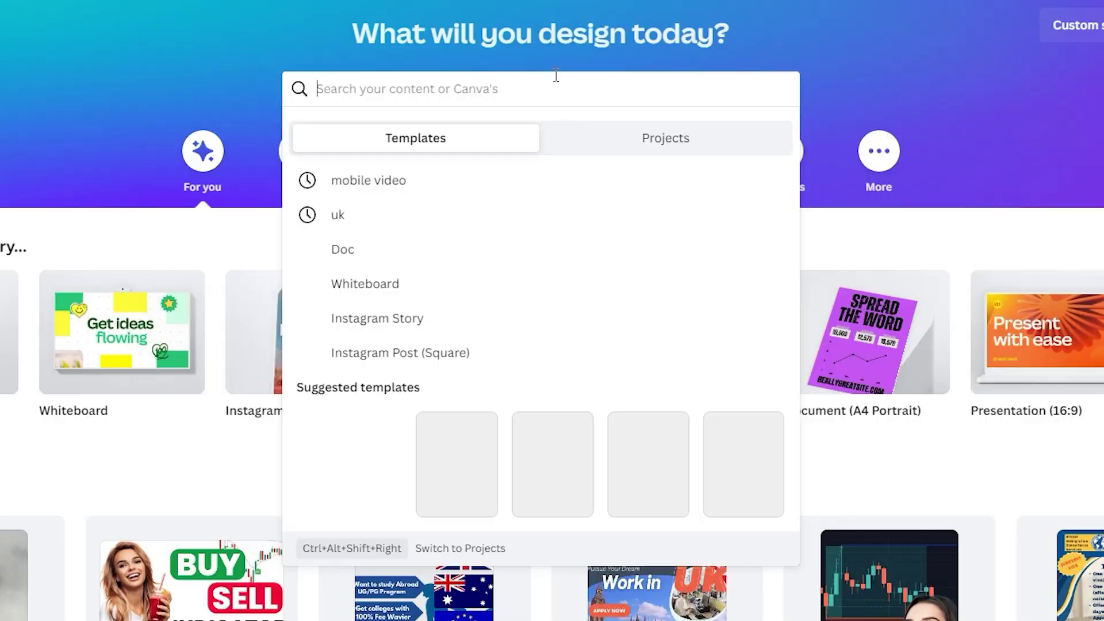
pyautogui.write('mobi')
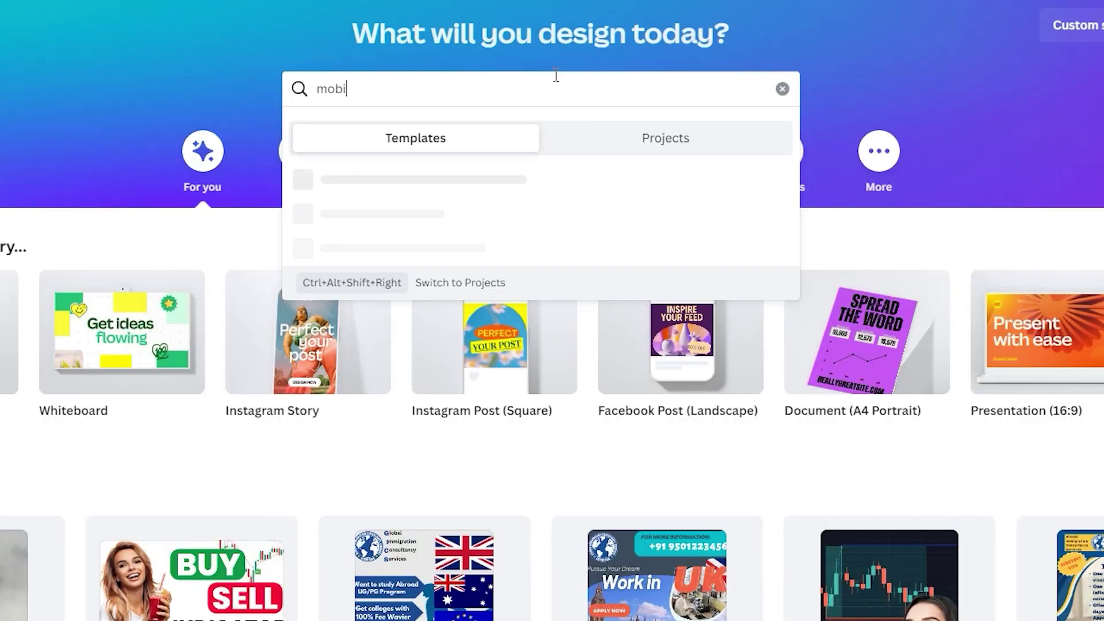
pyautogui.press('Return')
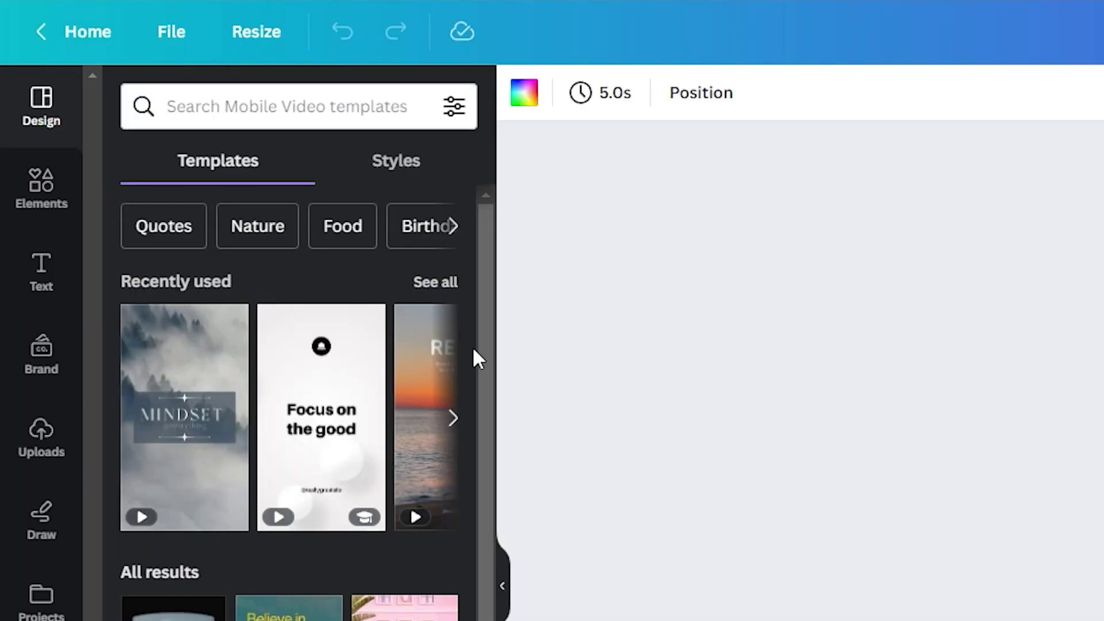
# - Search video templates for 'quotes' and open the LOVE FACT snowy-mountain template
pyautogui.click(252, 94)
pyautogui.write('q')
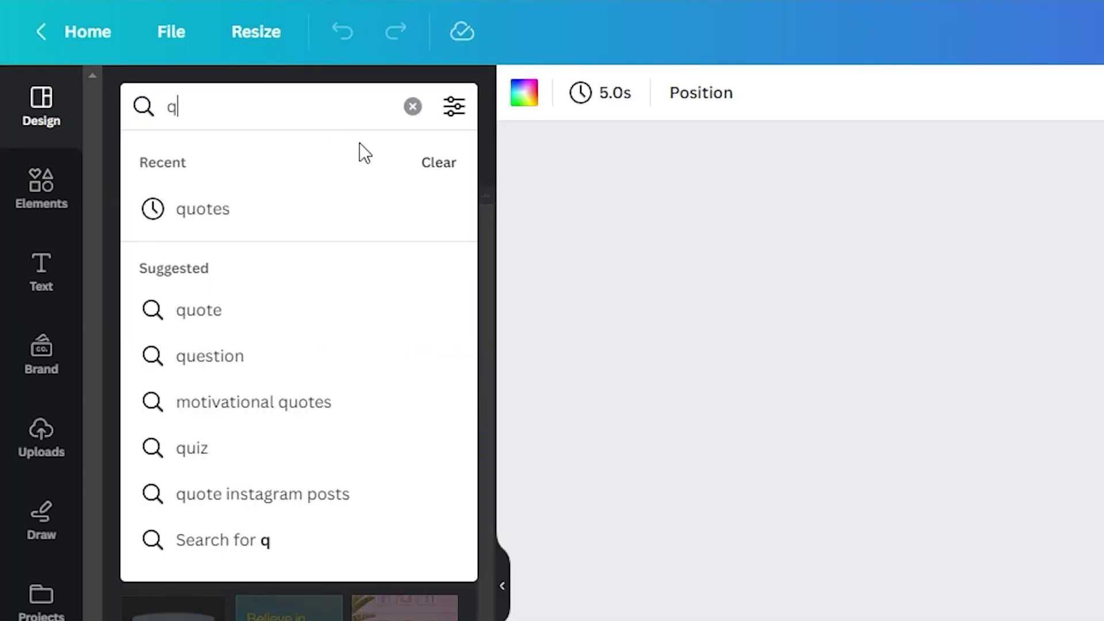
pyautogui.write('uotes')
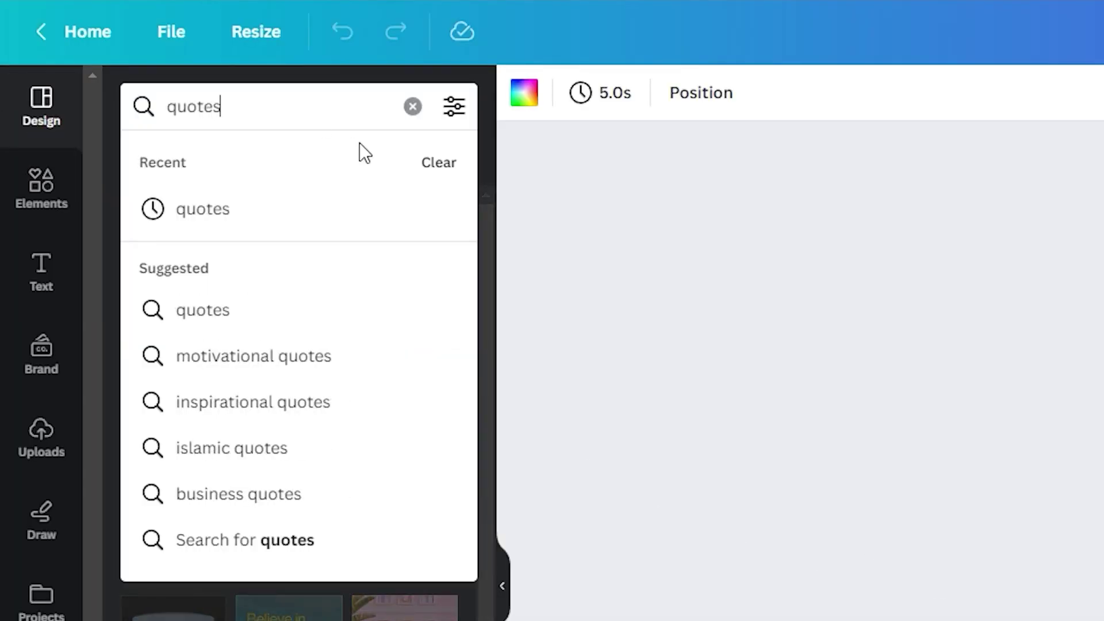
pyautogui.press('Return')
pyautogui.scroll(-5, 424, 599)
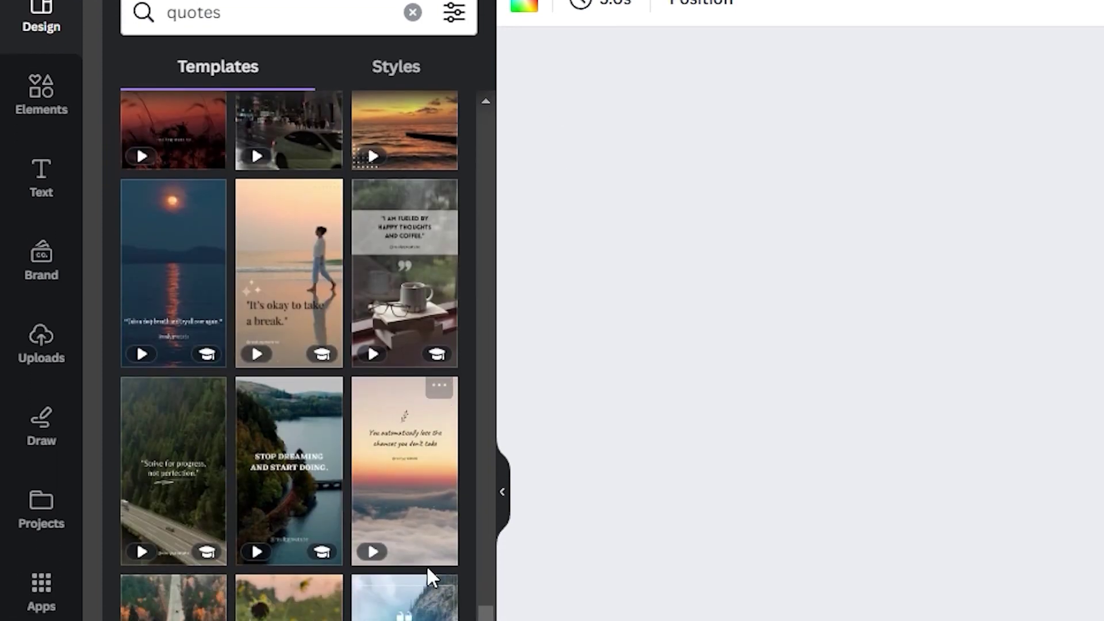
pyautogui.scroll(-8, 431, 578)
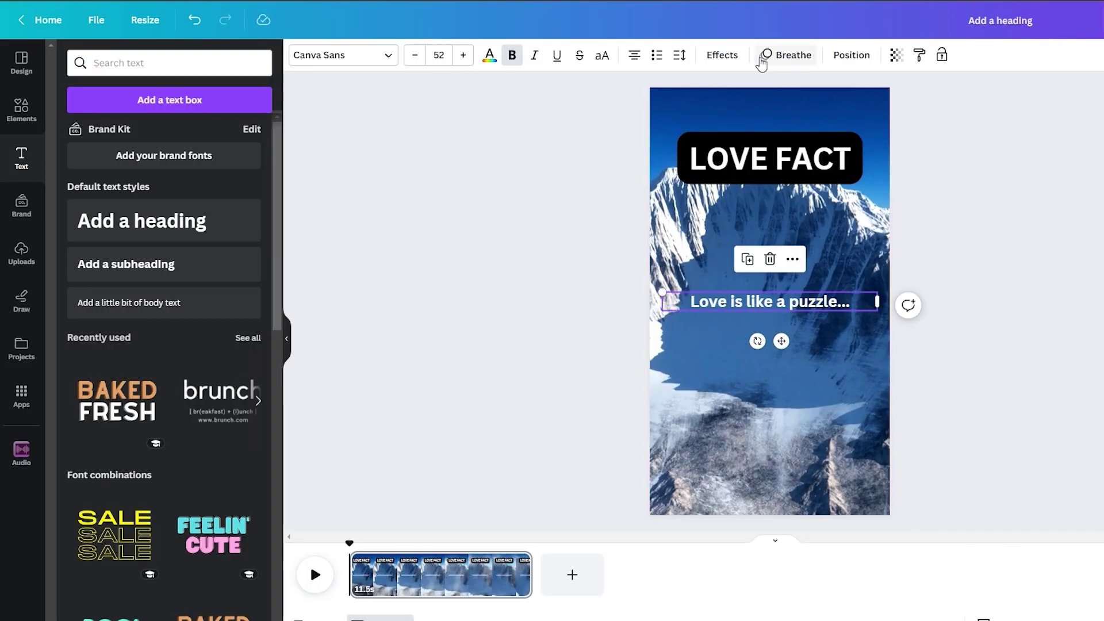
# - Enlarge the quote text to size 80 and duplicate it below the original
pyautogui.click(463, 55)
pyautogui.click(722, 55)
pyautogui.rightClick(778, 305)
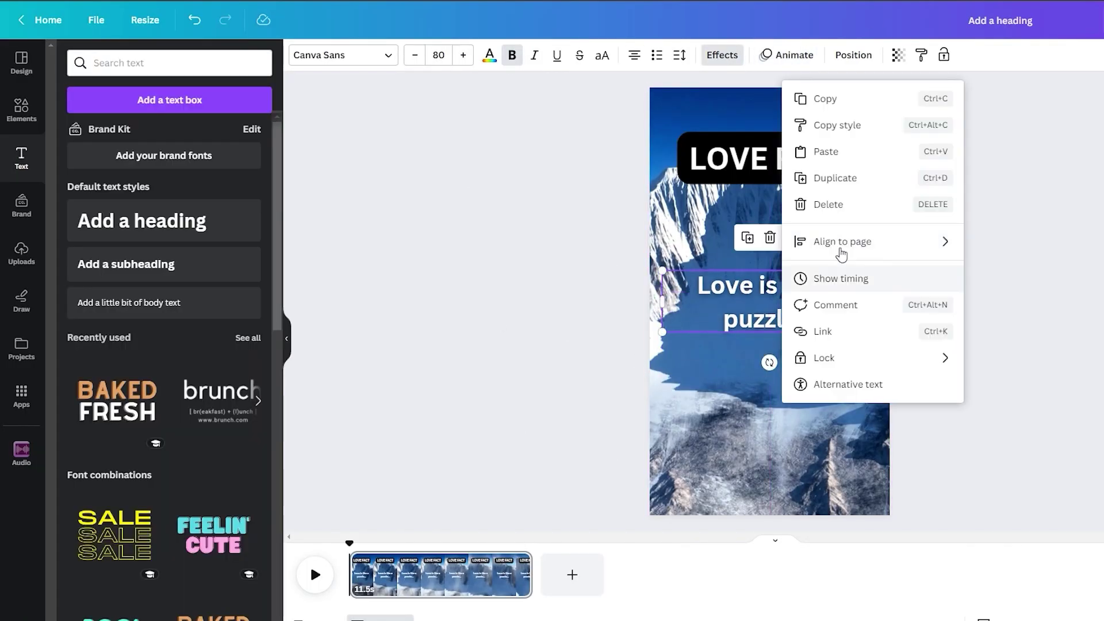
pyautogui.click(805, 174)
pyautogui.moveTo(760, 310); pyautogui.dragTo(753, 364)
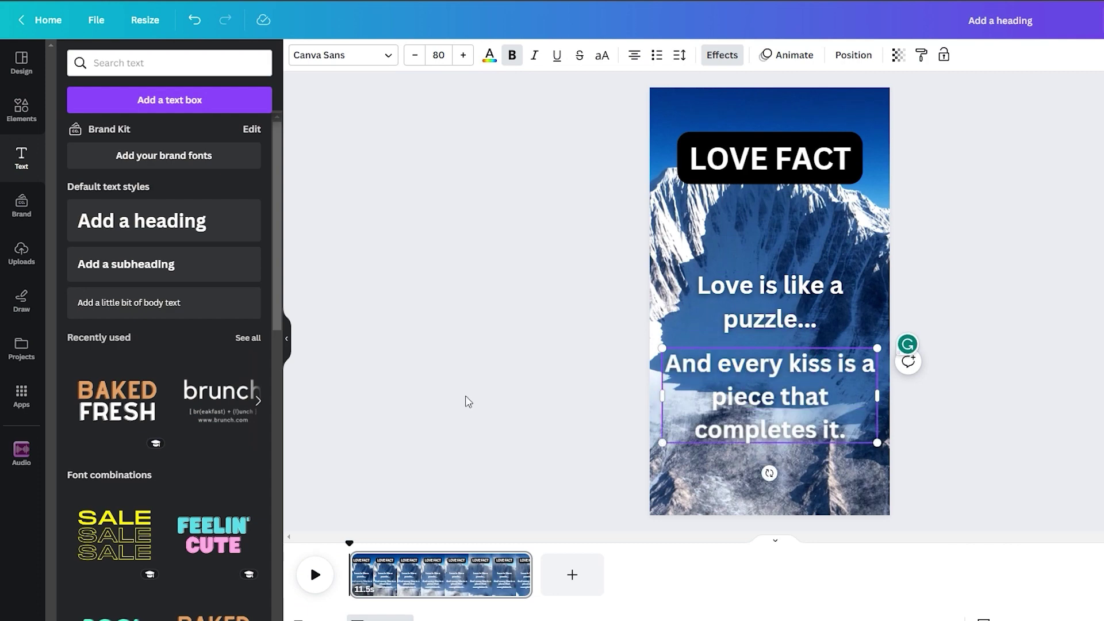
pyautogui.moveTo(771, 397); pyautogui.dragTo(710, 462)
pyautogui.click(130, 302)
pyautogui.doubleClick(710, 462)
pyautogui.write('@Facts 101')
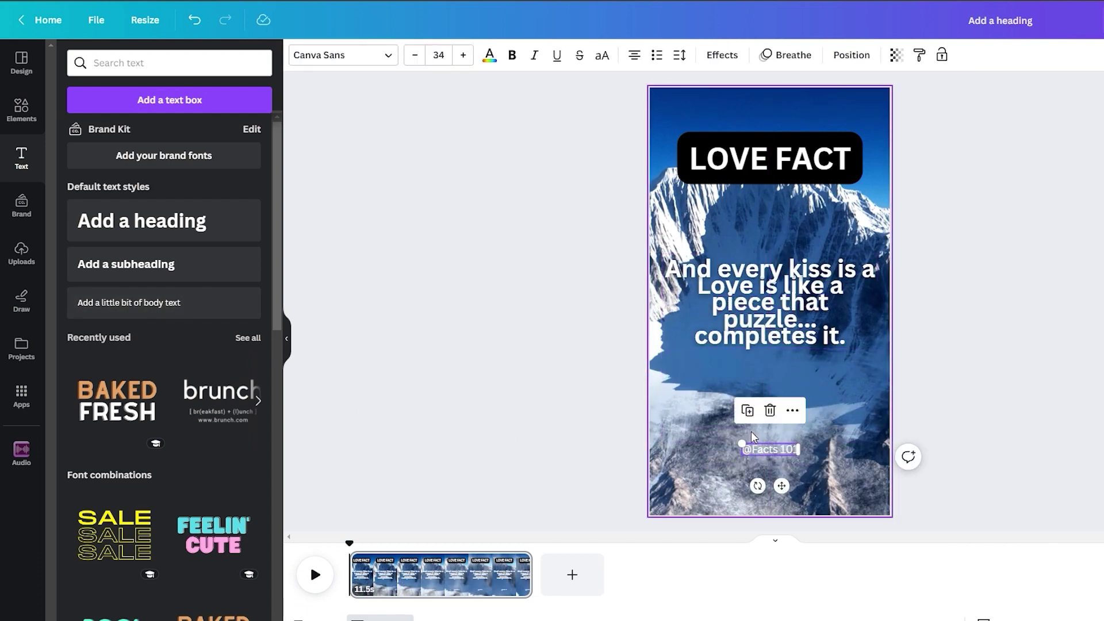
pyautogui.click(463, 54)
pyautogui.click(1016, 429)
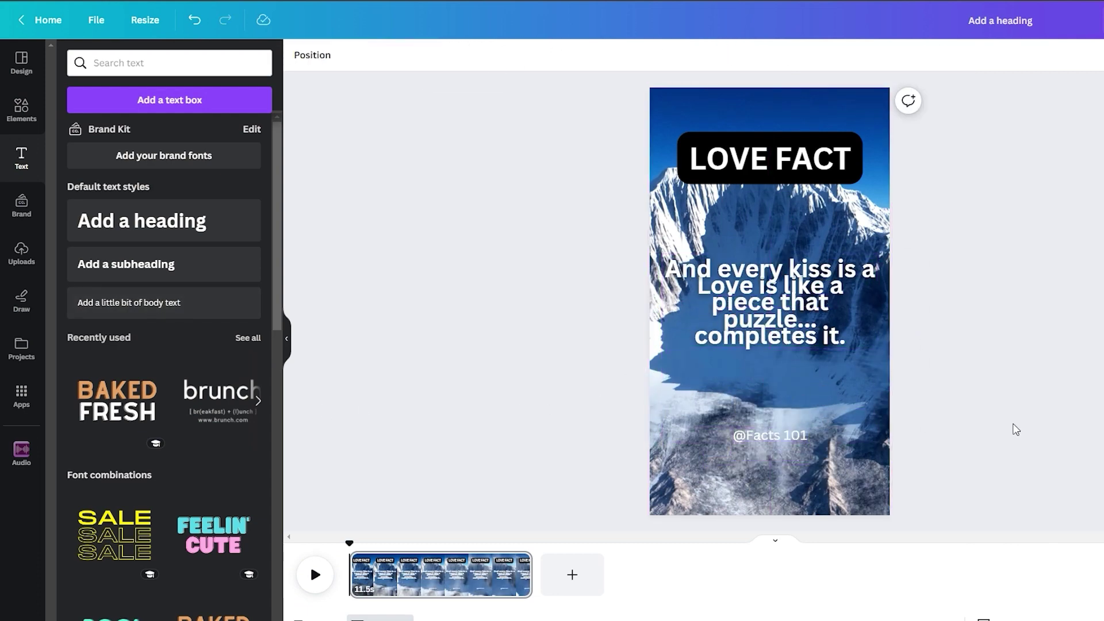
# - Place the second quote part below the first and make the first part end at 8.9s
pyautogui.click(713, 310)
pyautogui.moveTo(713, 311); pyautogui.dragTo(713, 387)
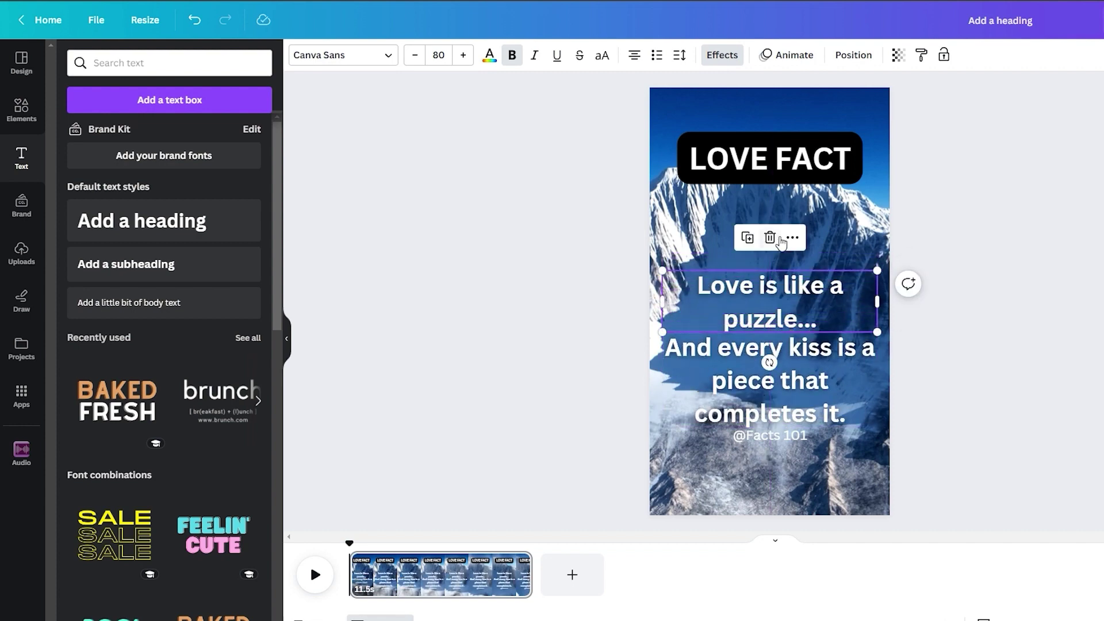
pyautogui.click(792, 238)
pyautogui.click(797, 298)
pyautogui.moveTo(522, 549); pyautogui.dragTo(490, 551)
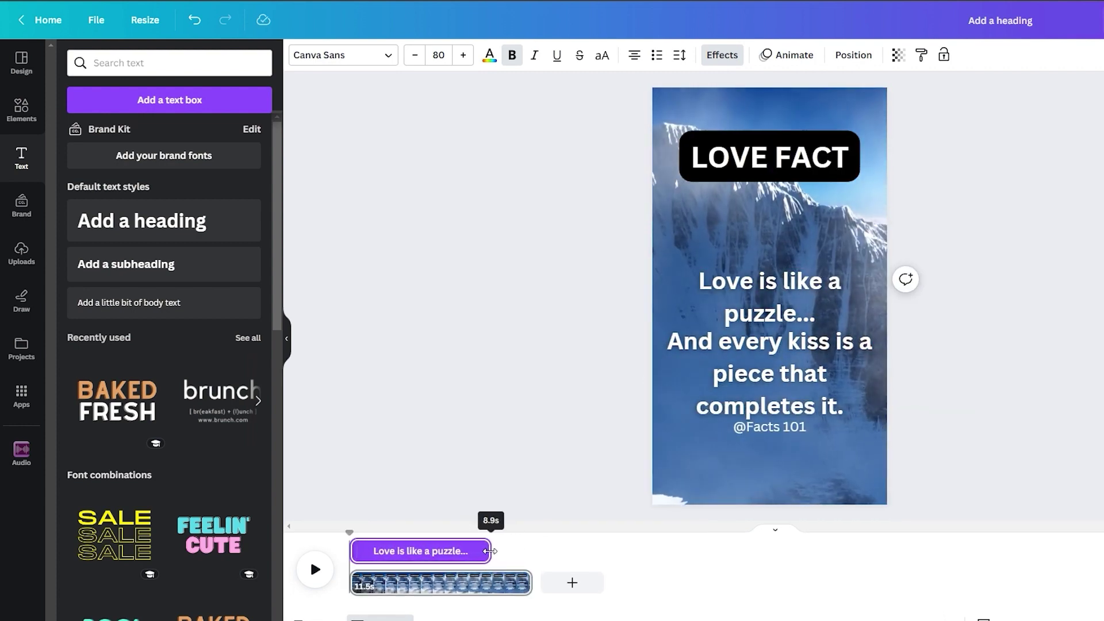
pyautogui.click(552, 475)
# - Make the second quote part start later, then preview the video from the beginning
pyautogui.click(774, 371)
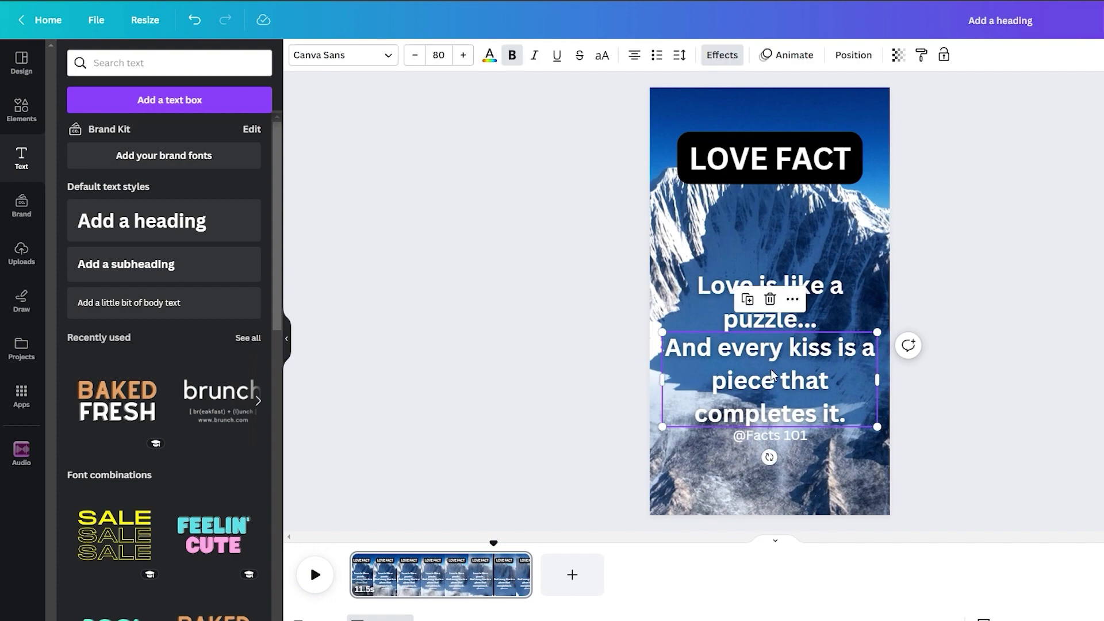
pyautogui.moveTo(773, 292); pyautogui.dragTo(772, 292)
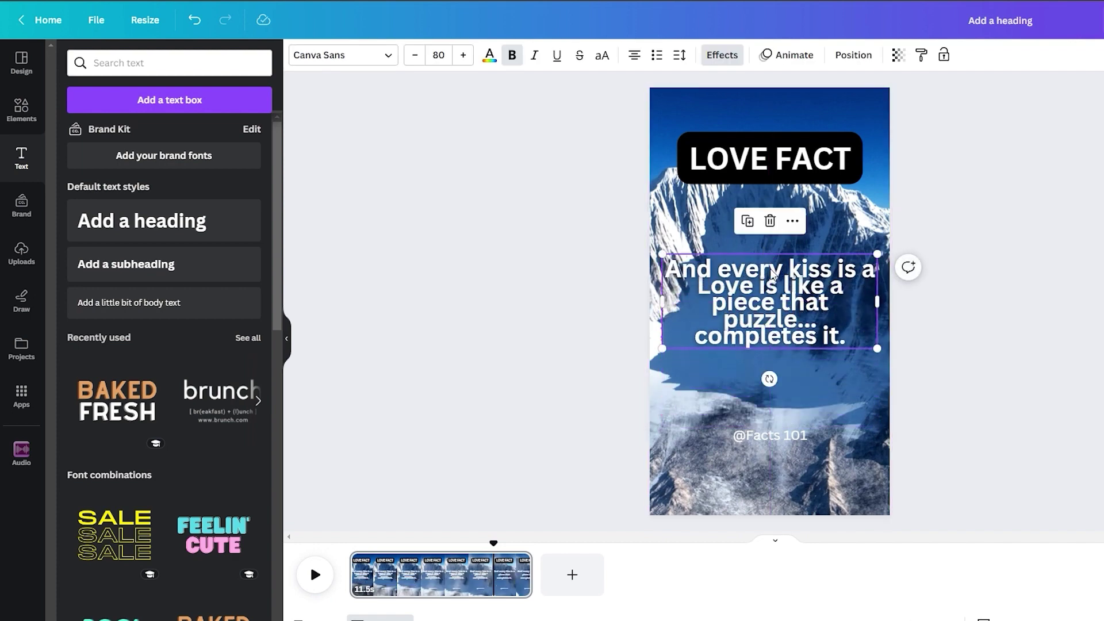
pyautogui.click(793, 222)
pyautogui.click(840, 303)
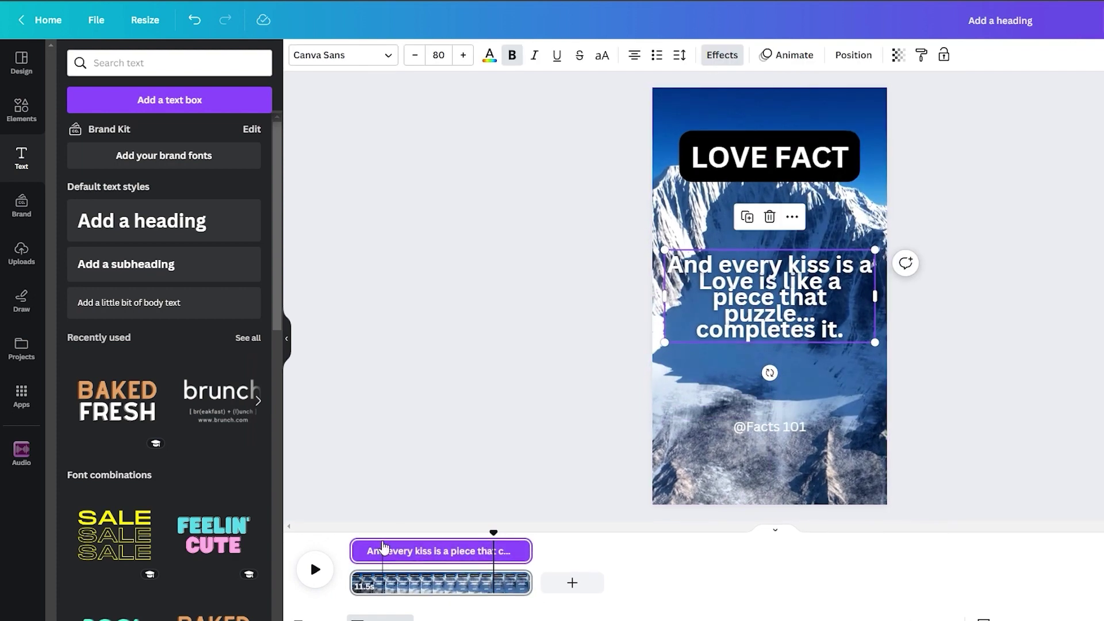
pyautogui.moveTo(353, 550); pyautogui.dragTo(498, 550)
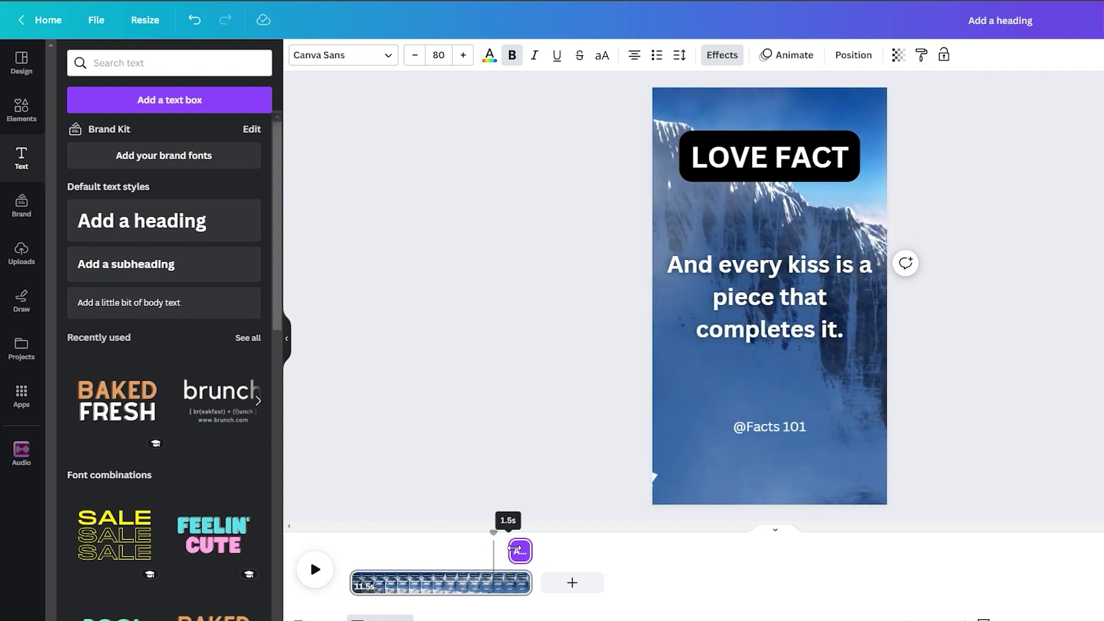
pyautogui.click(533, 474)
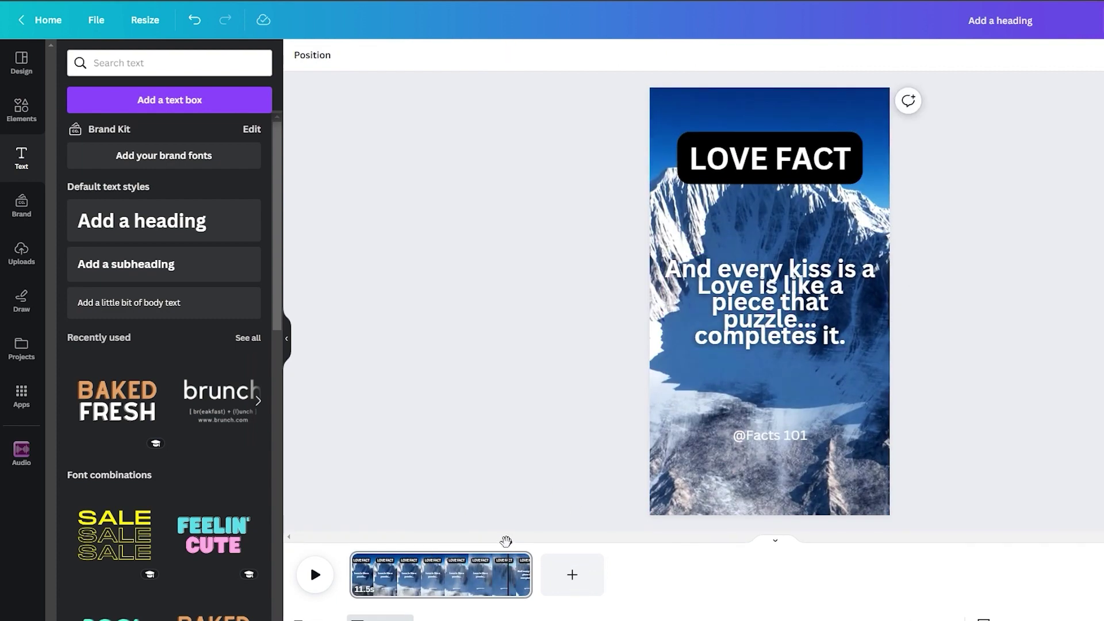
pyautogui.moveTo(507, 543); pyautogui.dragTo(348, 535)
pyautogui.press('space')
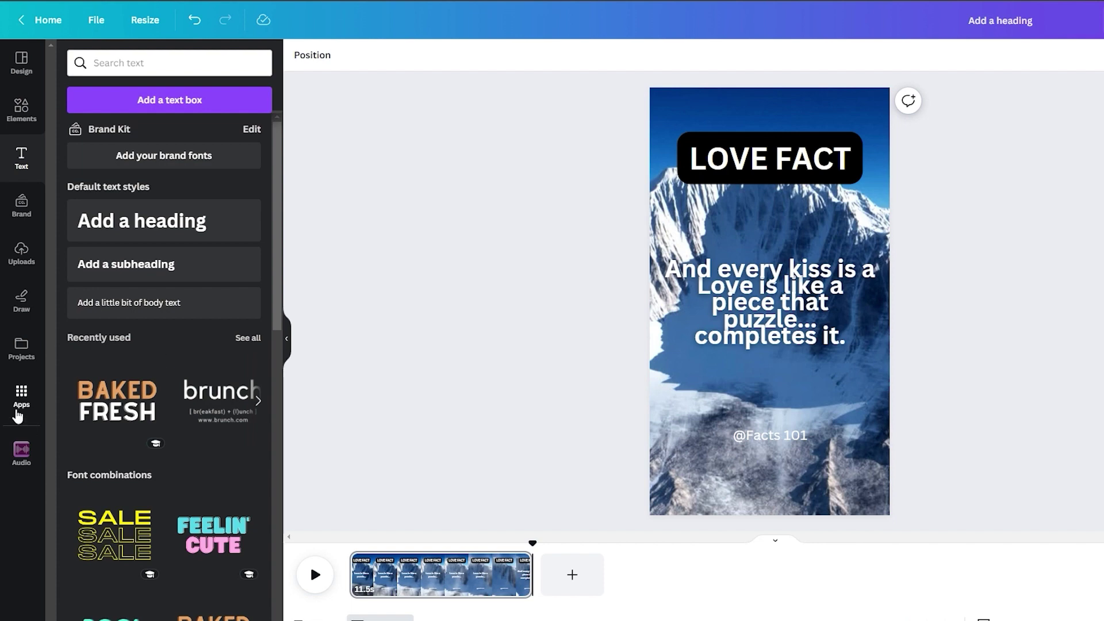
# - Open the Bulk create app and choose to enter data manually
pyautogui.click(18, 412)
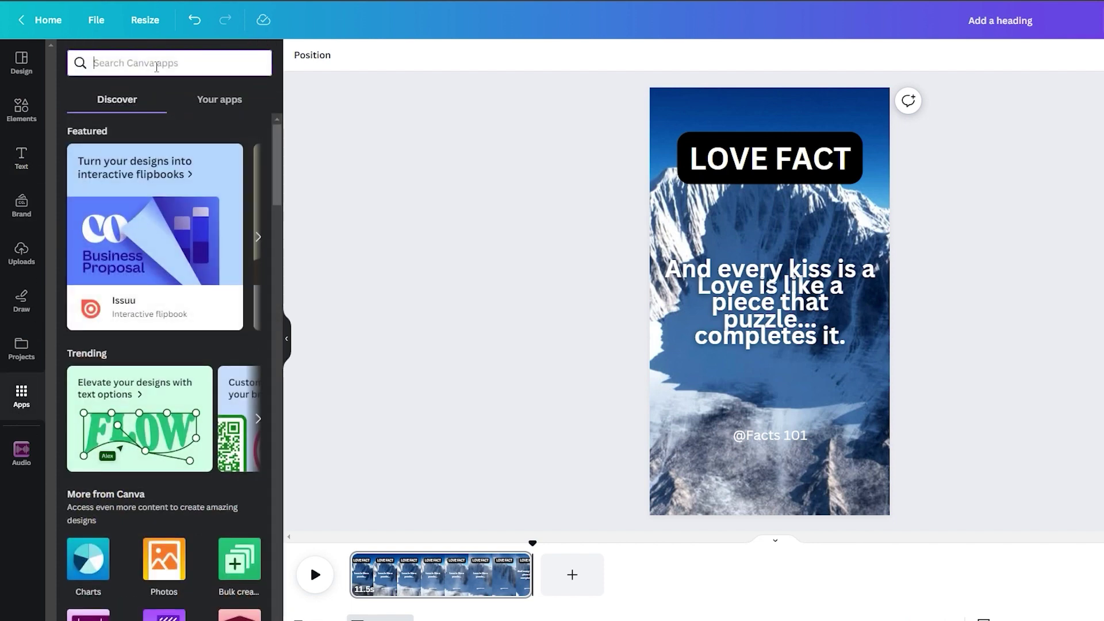
pyautogui.write('bulk')
pyautogui.press('Return')
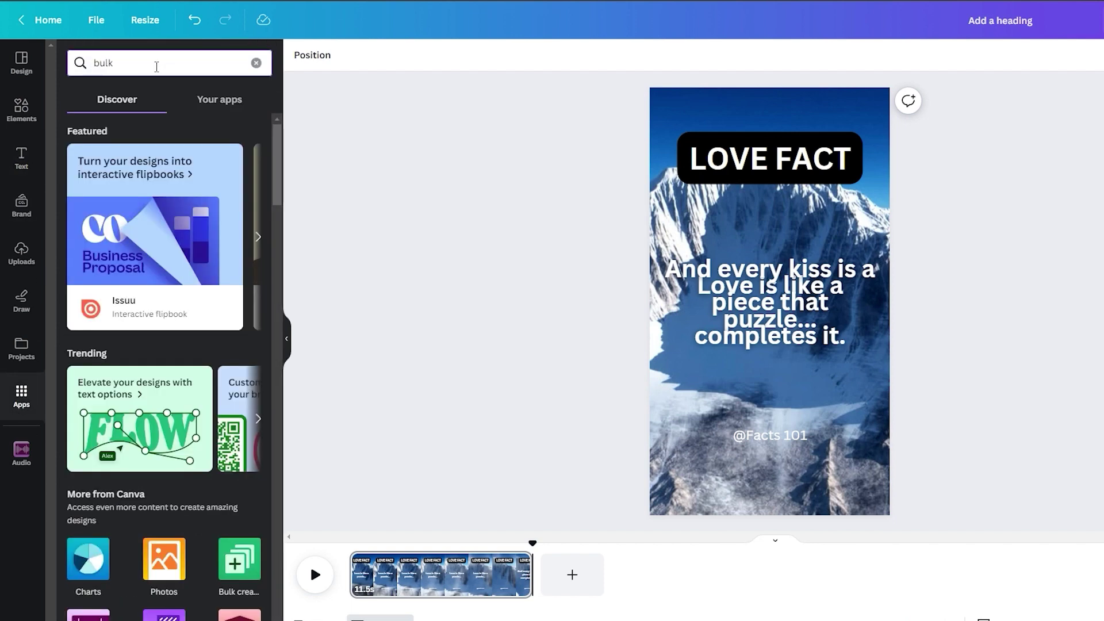
pyautogui.click(92, 118)
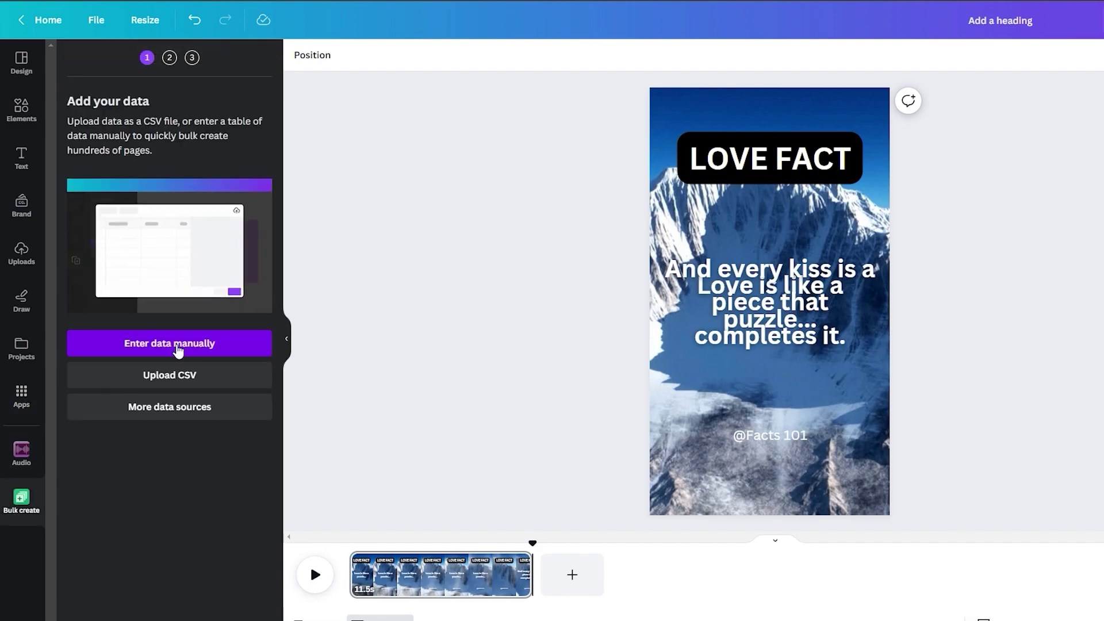
pyautogui.click(177, 345)
# - Replace the sample data with the pasted Theme, First Part and Second Part rows
pyautogui.click(274, 541)
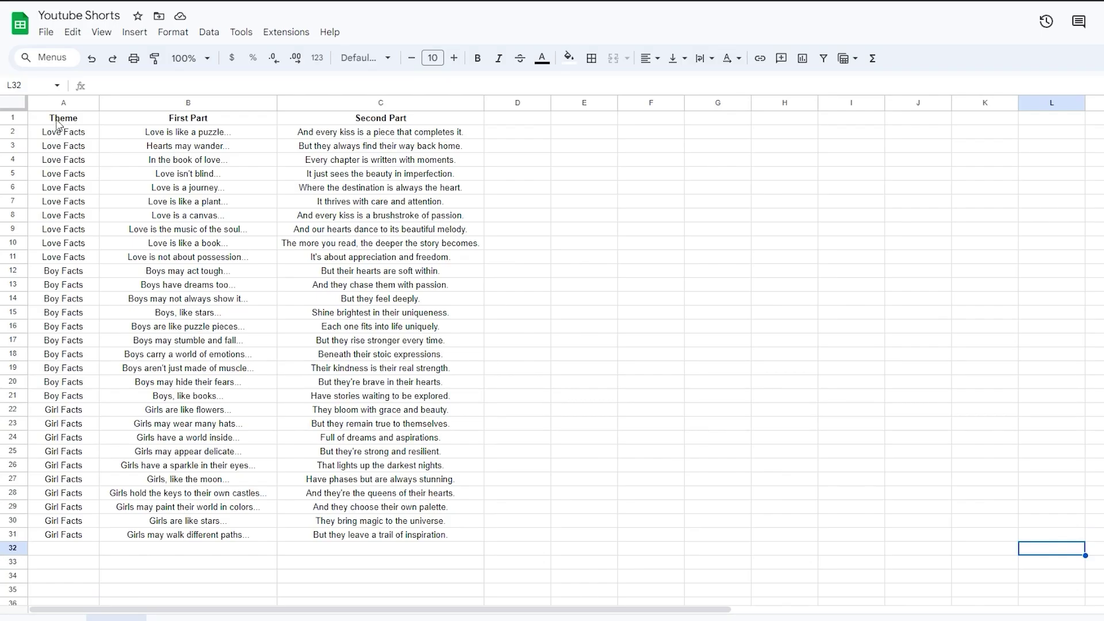
pyautogui.moveTo(64, 117); pyautogui.dragTo(406, 534)
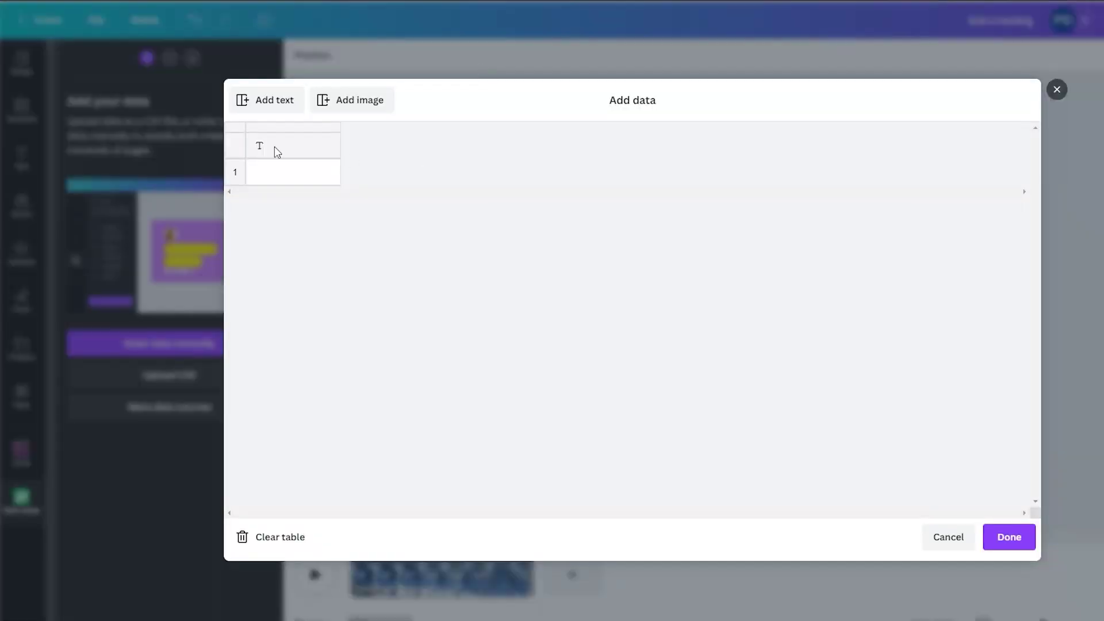
pyautogui.hotkey('ctrl', 'v')
pyautogui.click(1017, 542)
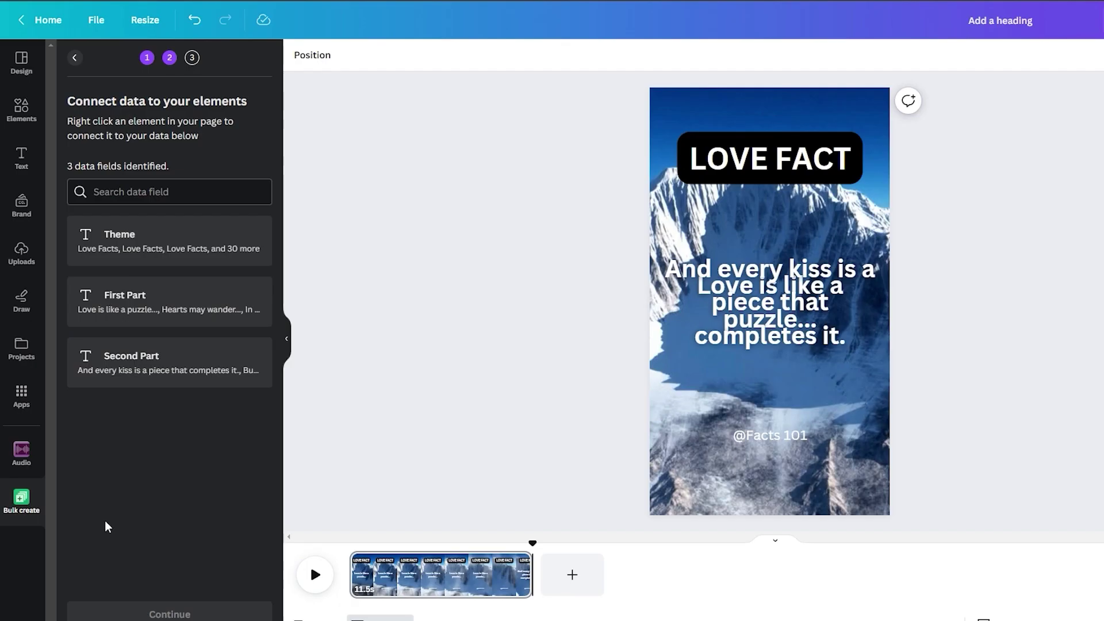
pyautogui.moveTo(690, 275); pyautogui.dragTo(691, 354)
# - Connect the LOVE FACT heading to the Theme data field
pyautogui.click(738, 170)
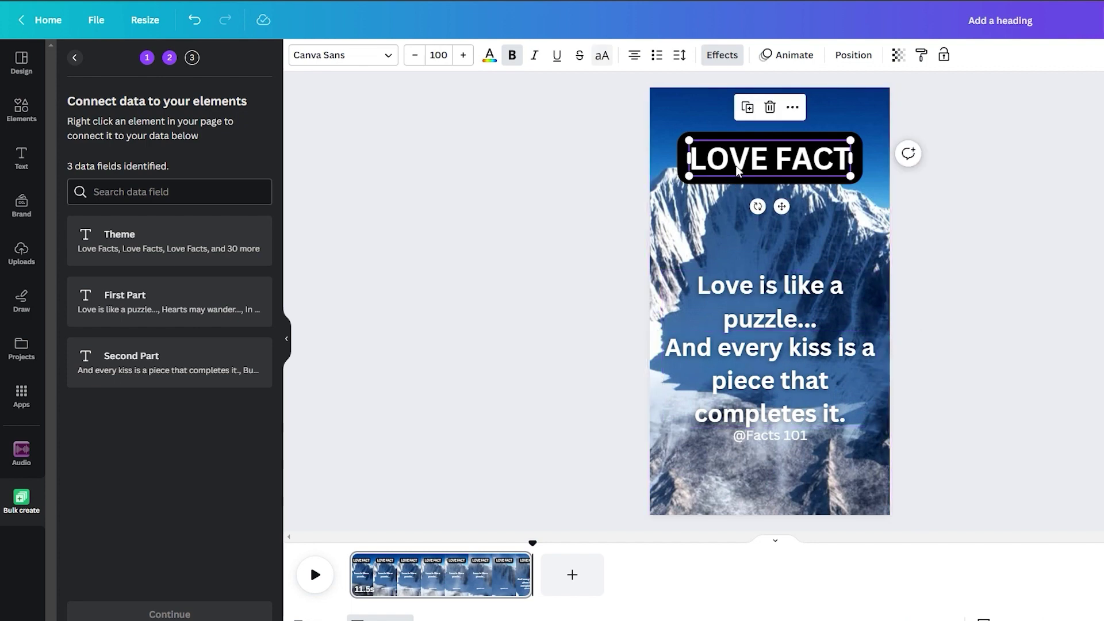
pyautogui.click(793, 109)
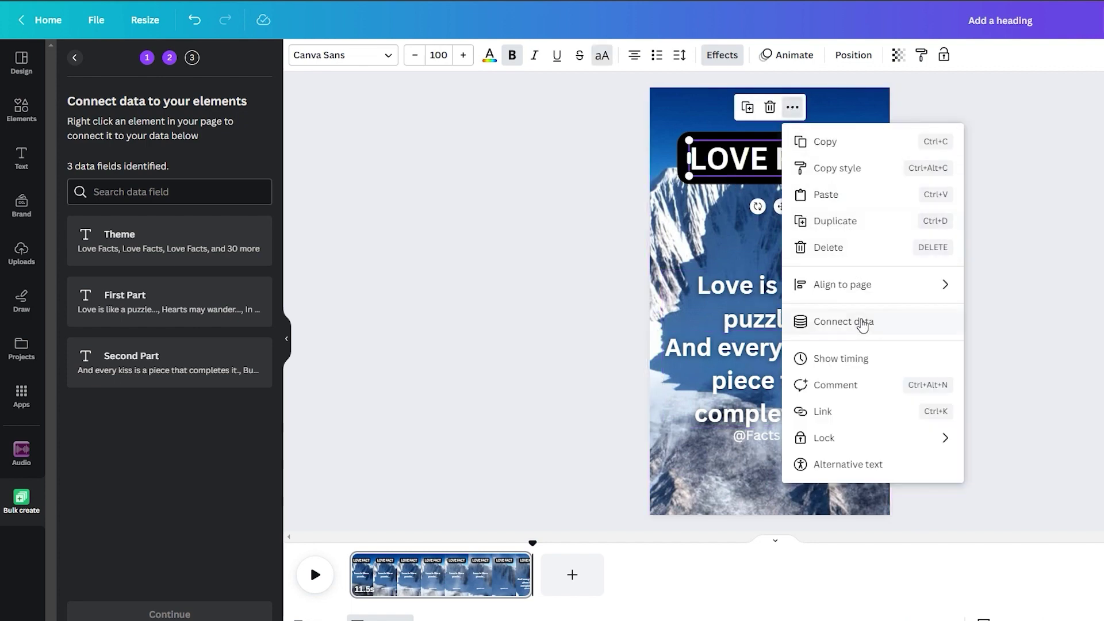
pyautogui.click(862, 324)
pyautogui.click(840, 211)
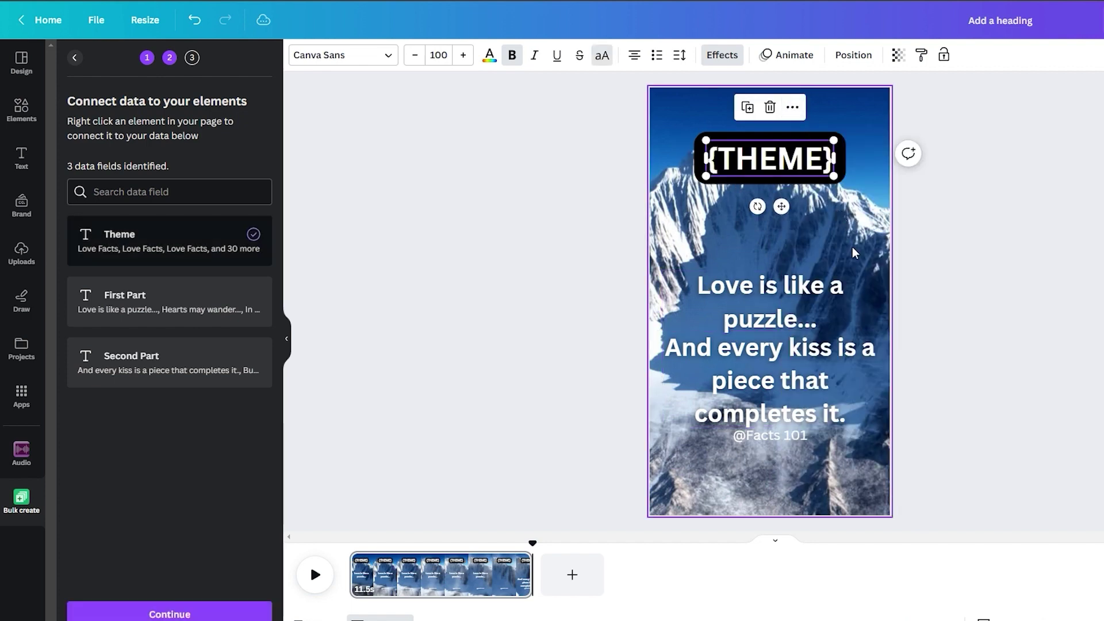
# - Connect the 'Love is like a puzzle...' line to the First Part field
pyautogui.click(803, 310)
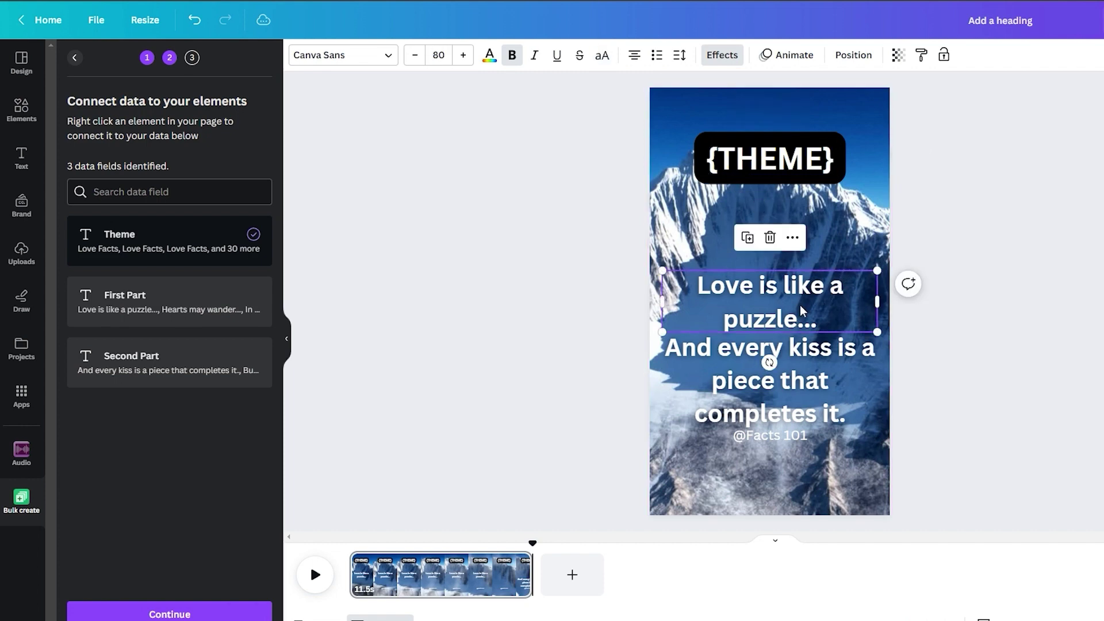
pyautogui.click(793, 238)
pyautogui.click(833, 312)
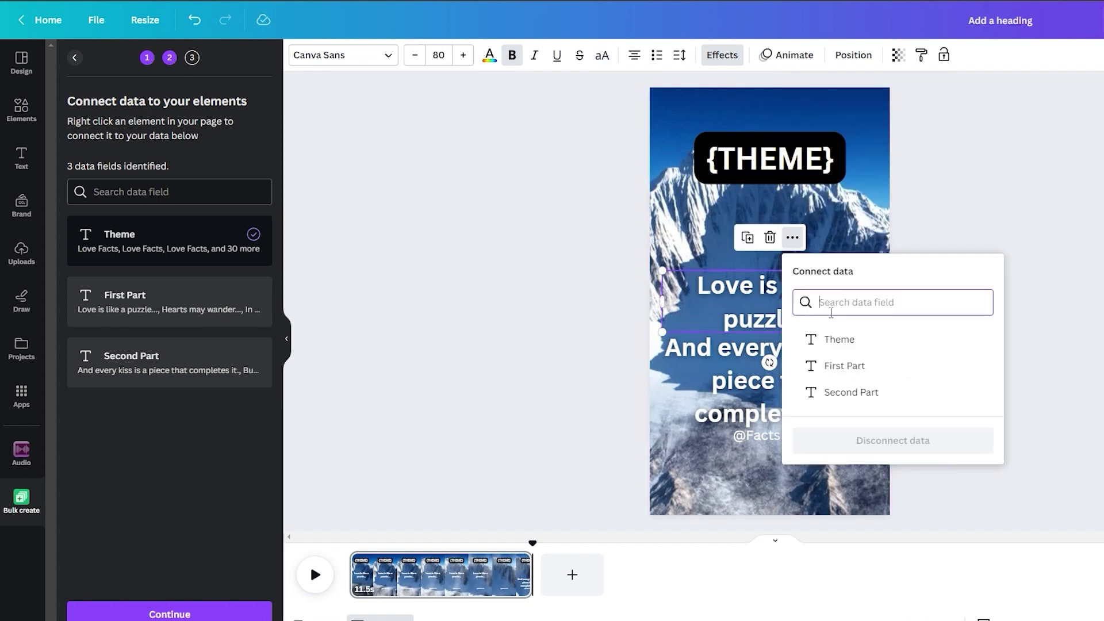
pyautogui.click(834, 365)
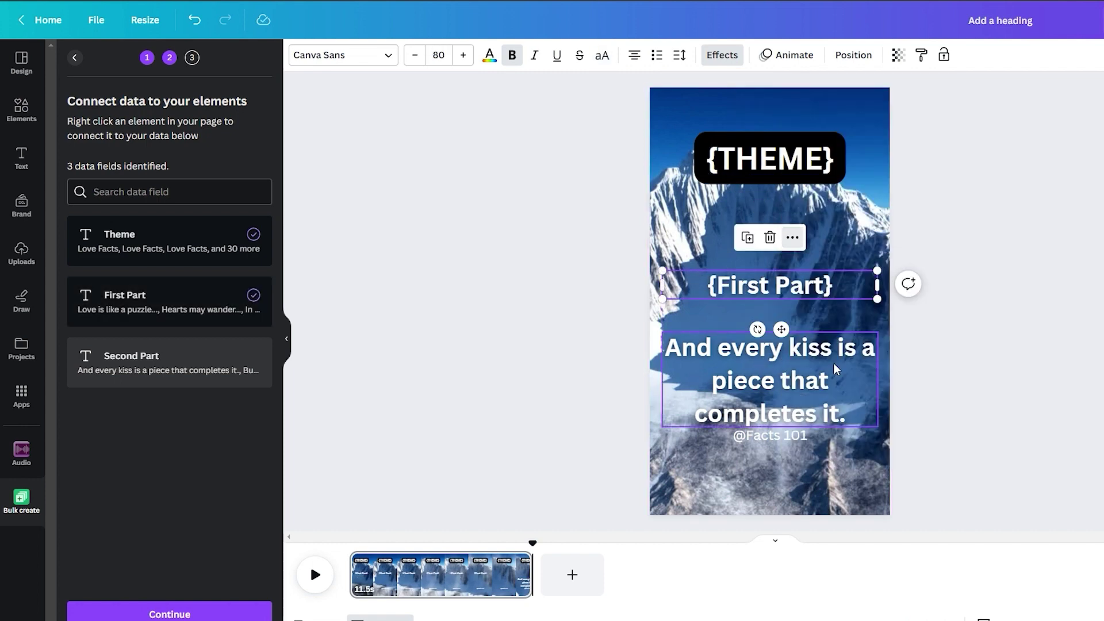
# - Connect the 'And every kiss...' line to Second Part and drag it over {First Part}
pyautogui.click(804, 384)
pyautogui.rightClick(807, 356)
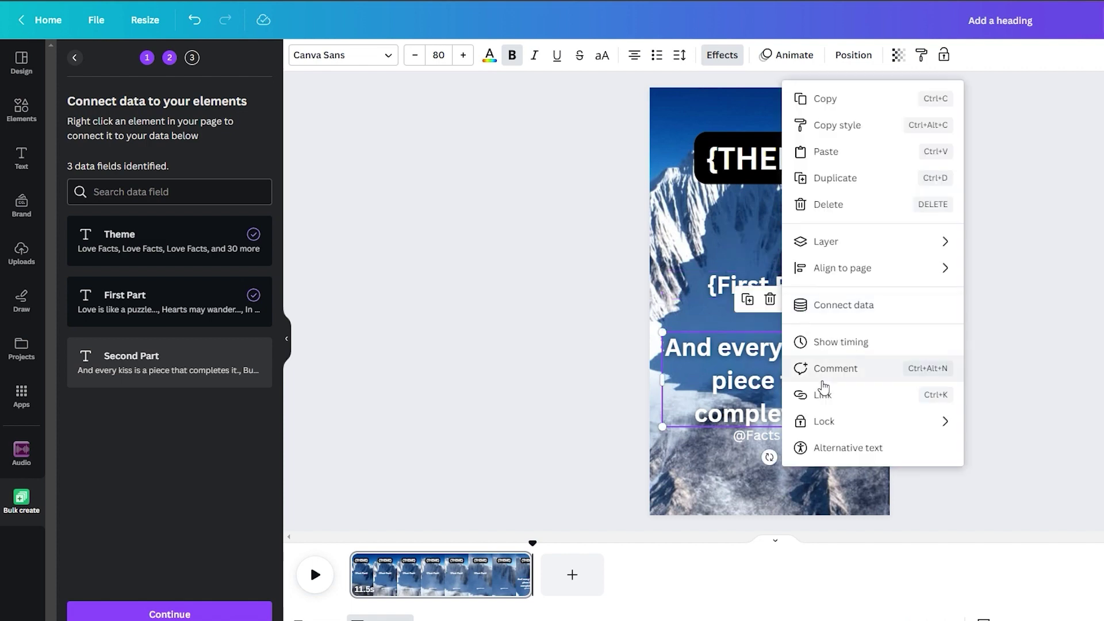
pyautogui.click(834, 316)
pyautogui.click(844, 229)
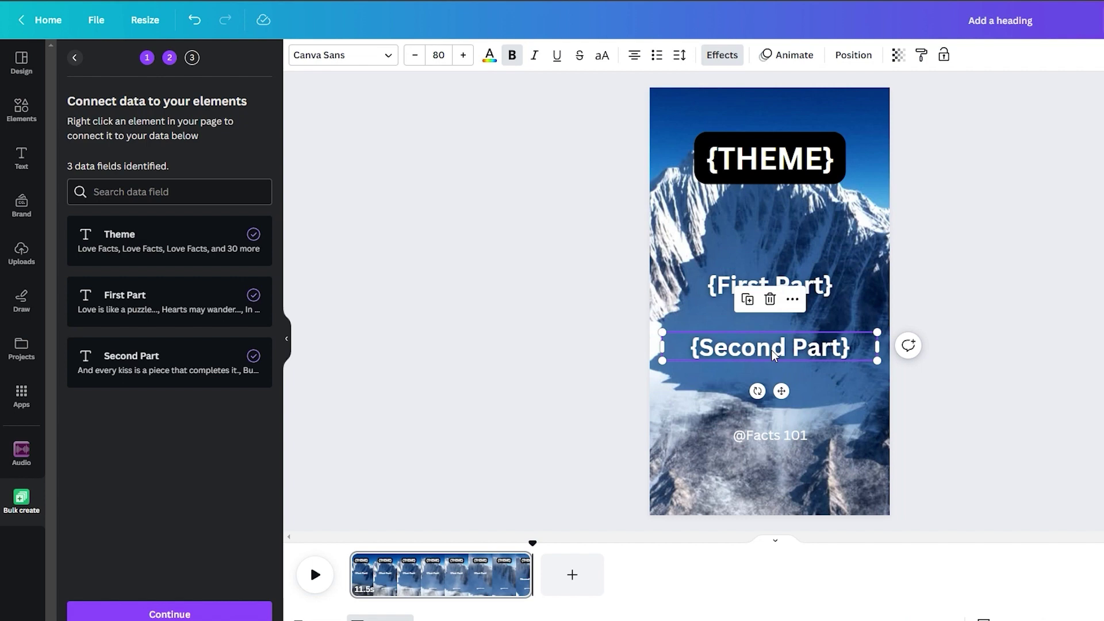
pyautogui.moveTo(774, 355); pyautogui.dragTo(771, 300)
# - Align {First Part} onto {Second Part} and continue to selecting the data rows
pyautogui.click(757, 277)
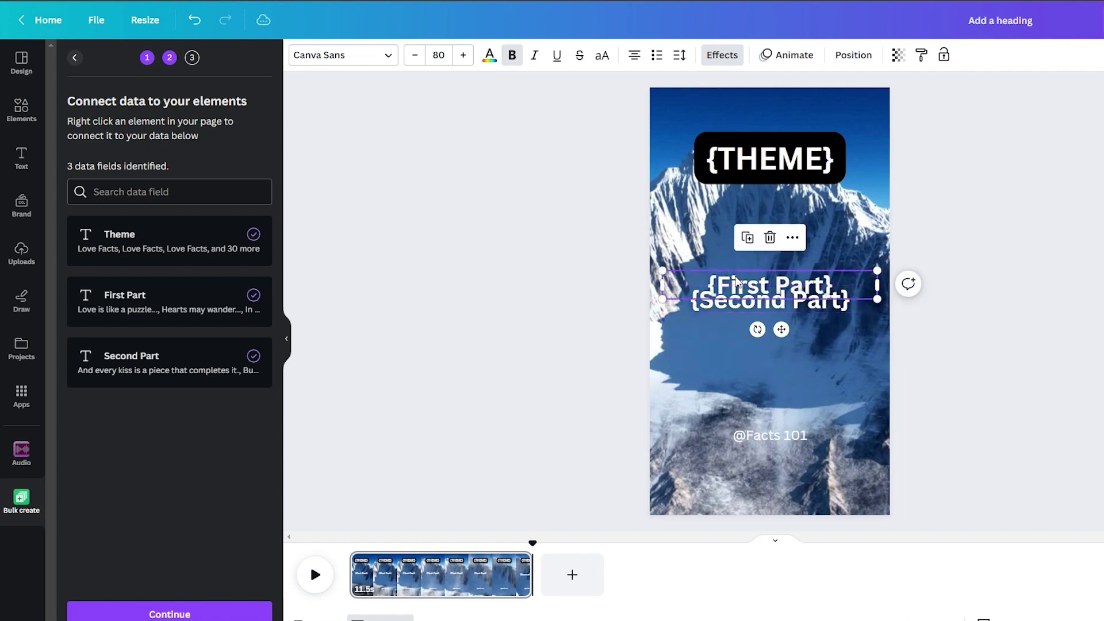
pyautogui.moveTo(707, 282); pyautogui.dragTo(707, 297)
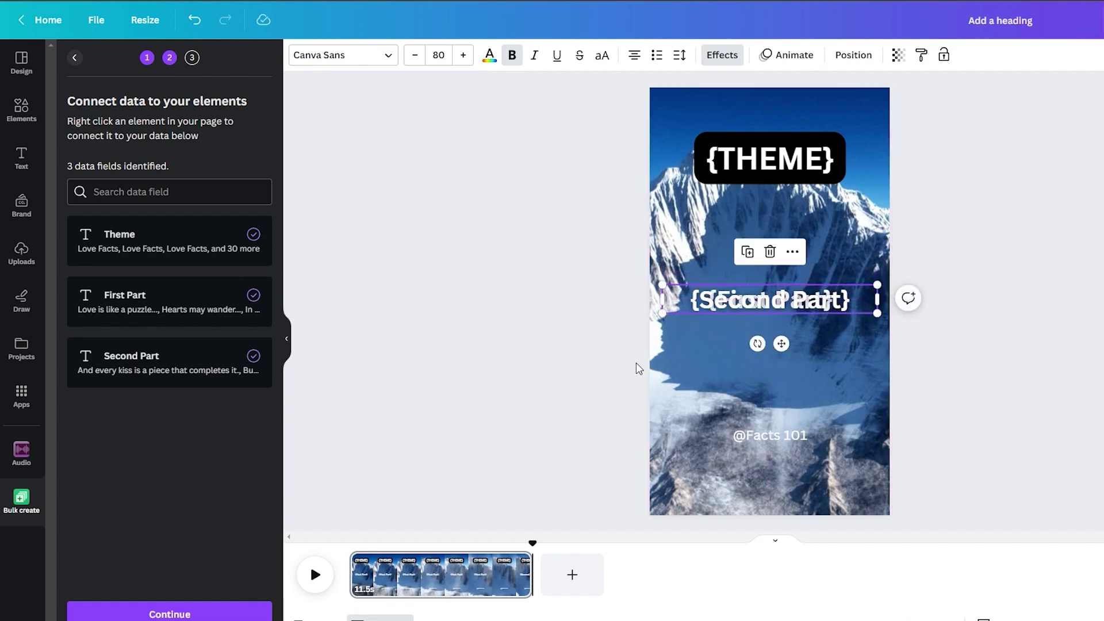
pyautogui.click(568, 386)
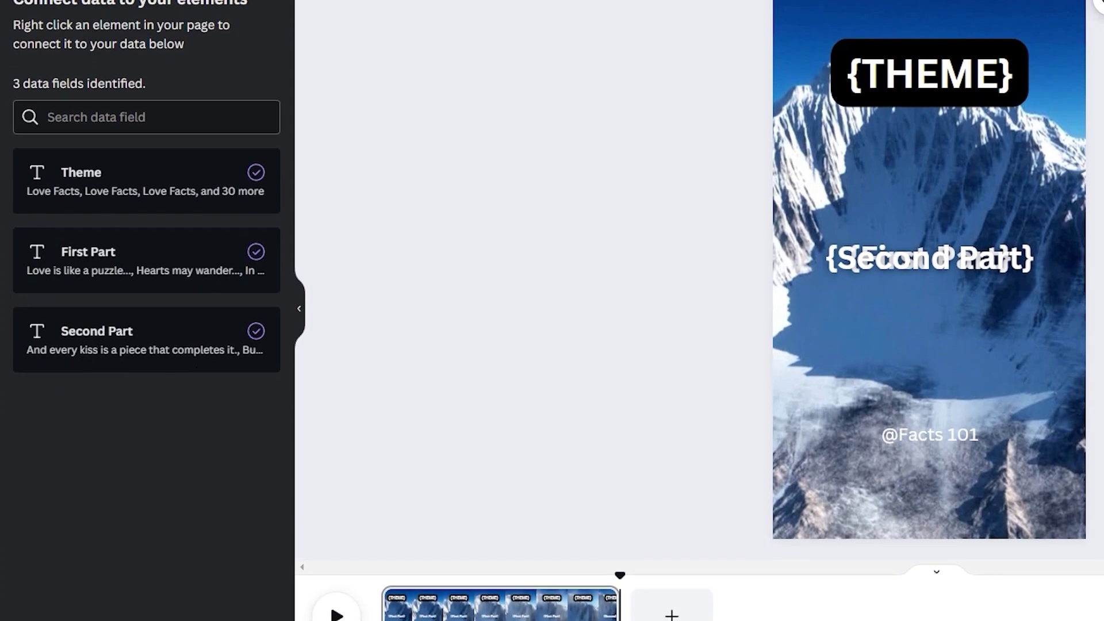
pyautogui.click(199, 611)
# - Generate all 30 pages into the Bulk 1 design and open page two, 'Hearts may wander...'
pyautogui.scroll(-8, 195, 561)
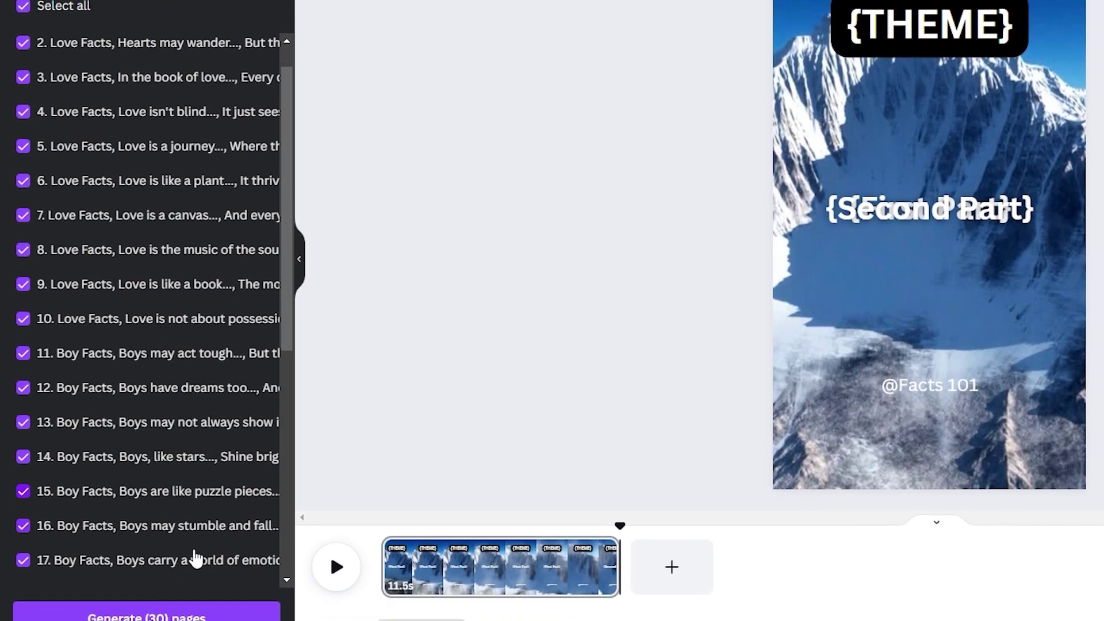
pyautogui.click(188, 592)
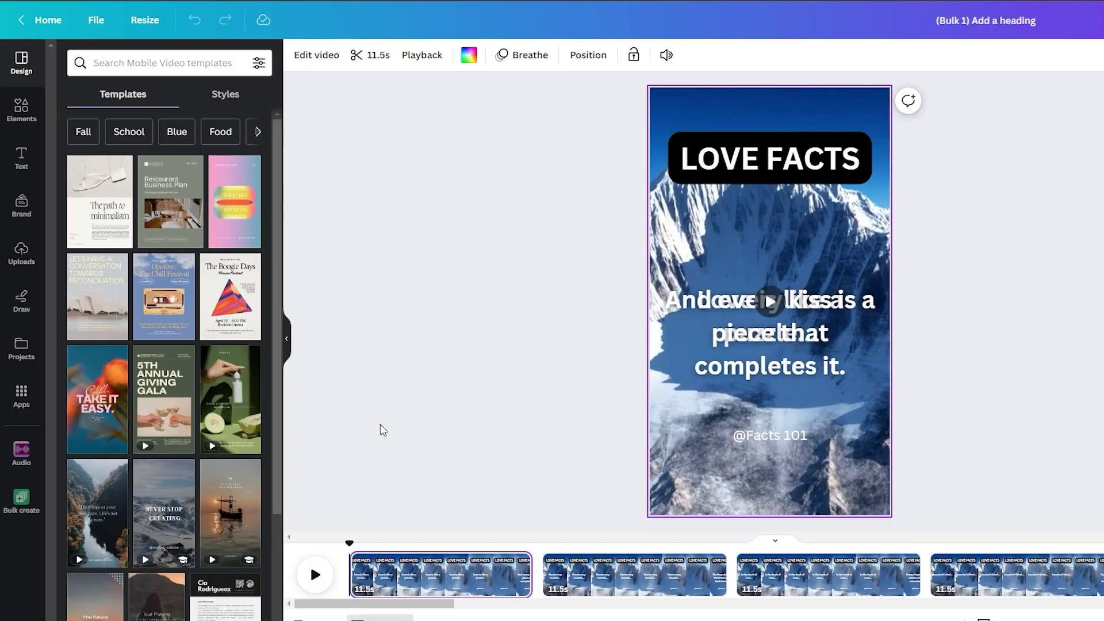
pyautogui.moveTo(437, 604); pyautogui.dragTo(1096, 619)
pyautogui.click(357, 382)
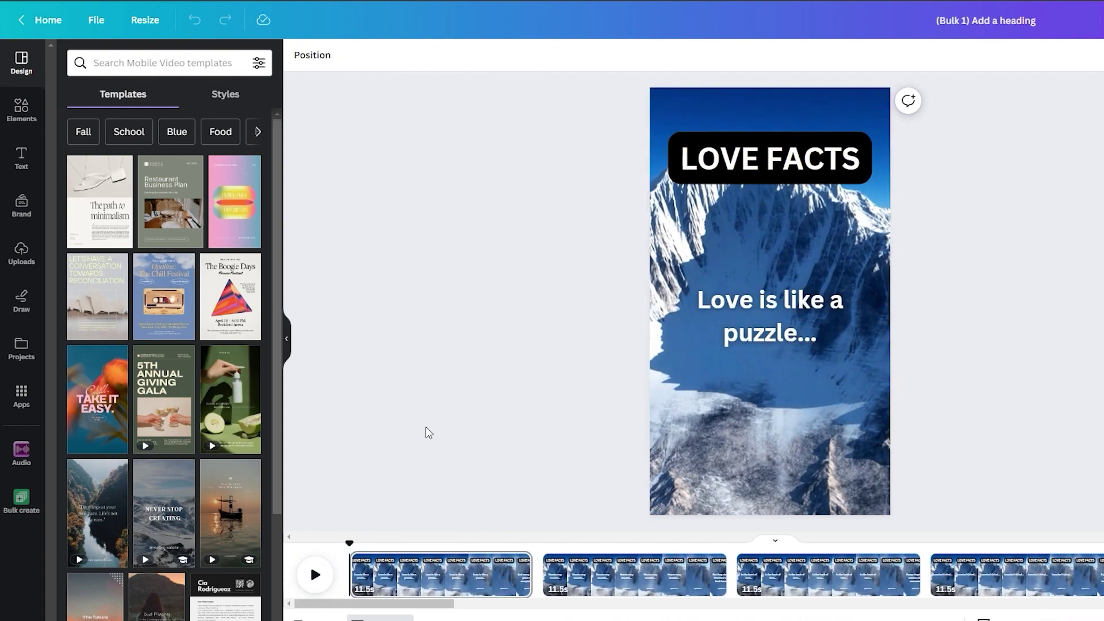
pyautogui.click(656, 592)
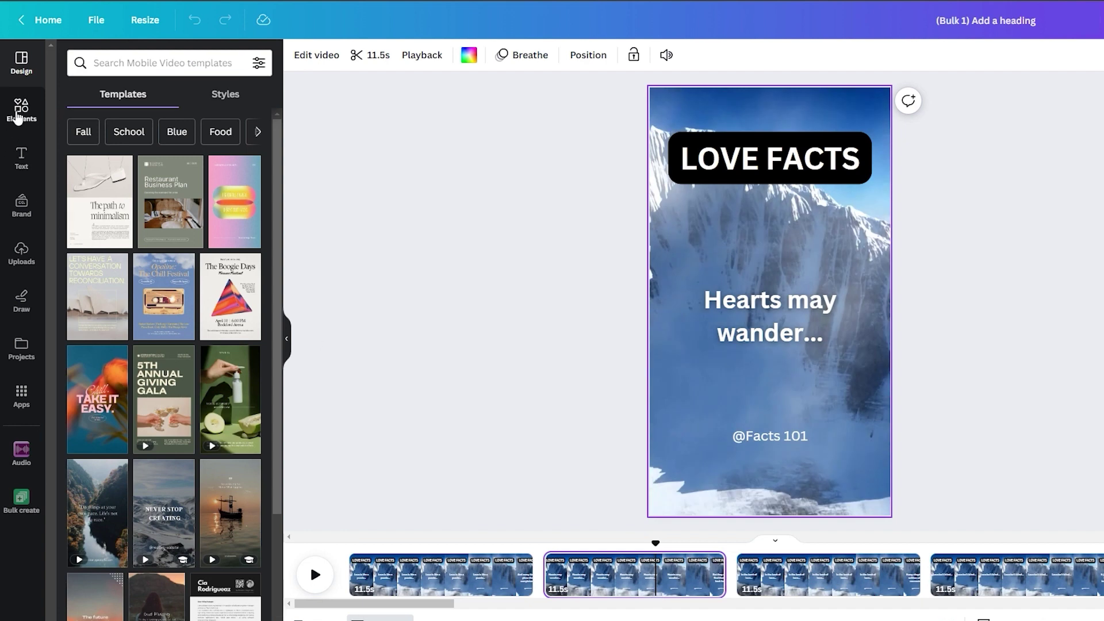
pyautogui.click(19, 115)
# - Search Elements for 'nature background' videos and add the green leaf clip to page 2
pyautogui.click(122, 65)
pyautogui.write('nature')
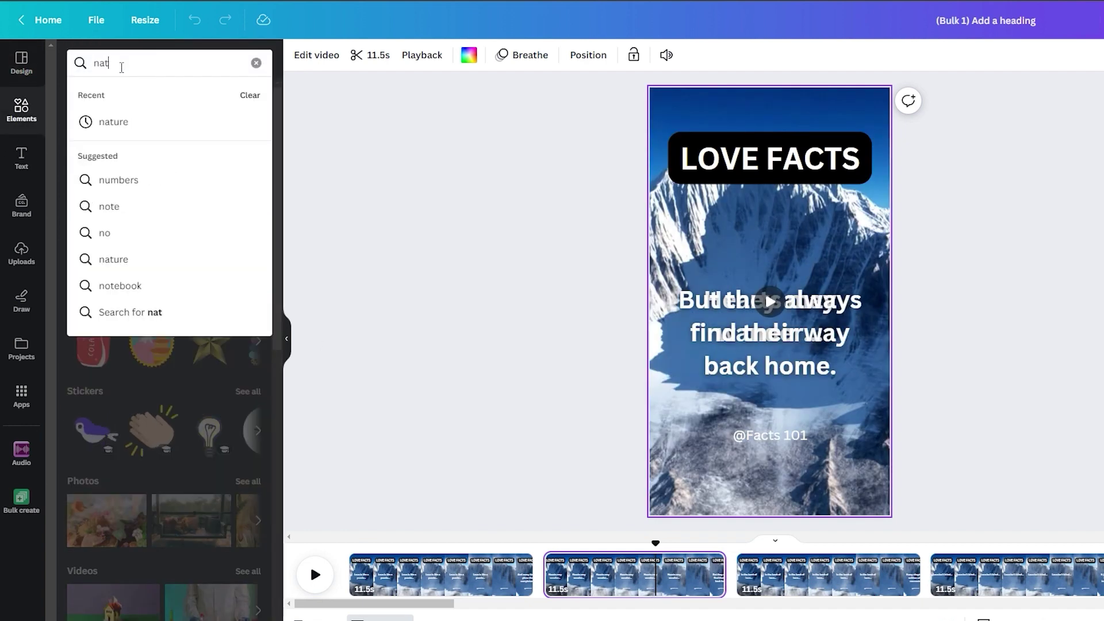
pyautogui.click(147, 208)
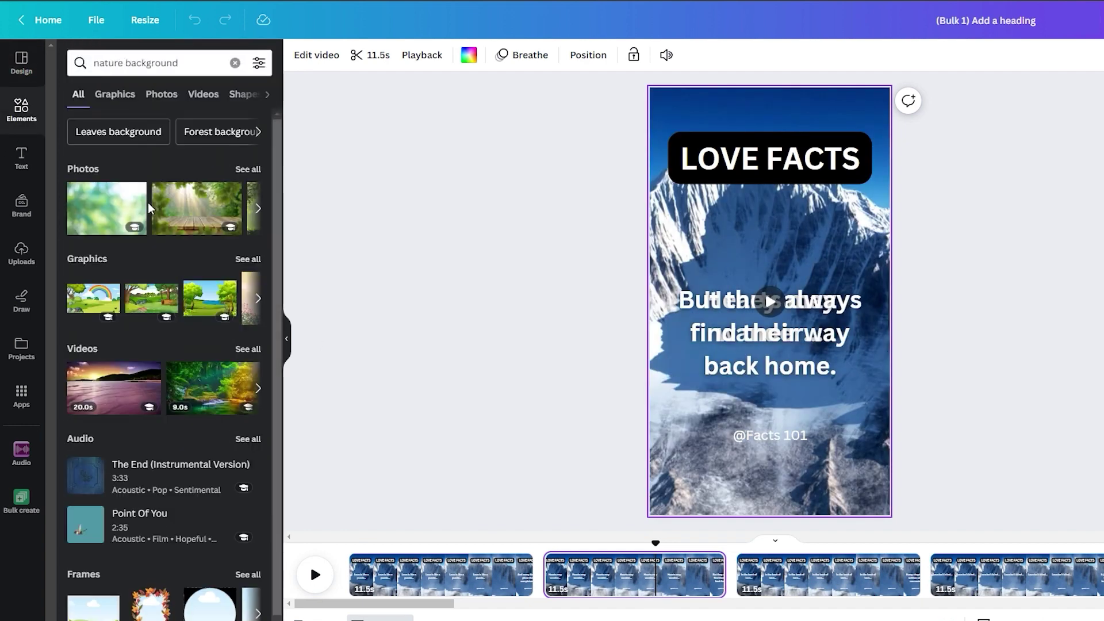
pyautogui.click(233, 352)
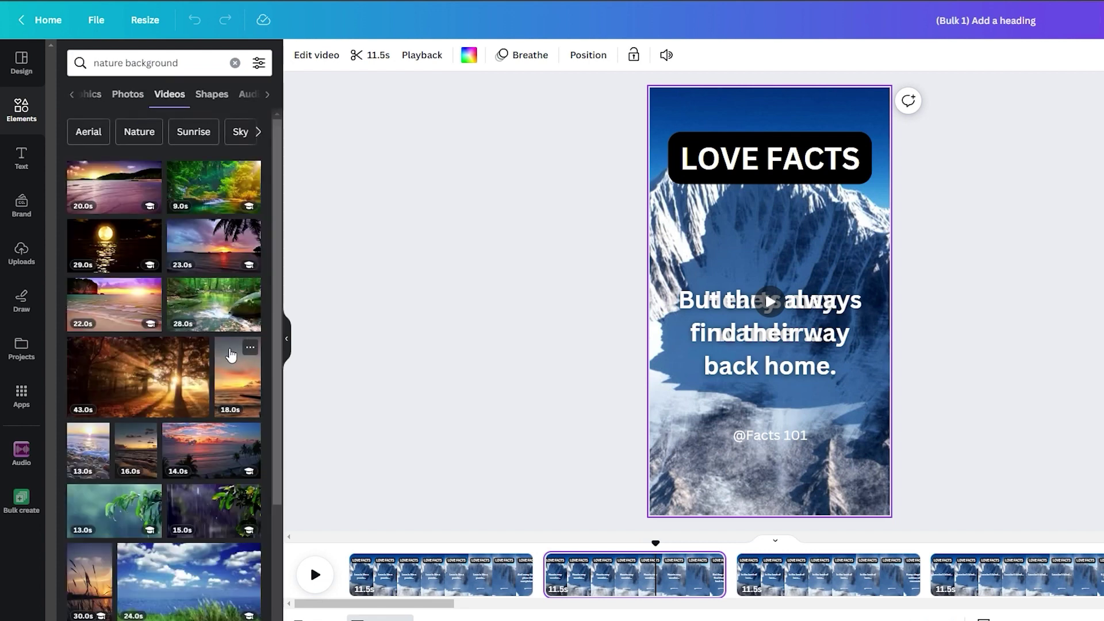
pyautogui.scroll(-2, 205, 343)
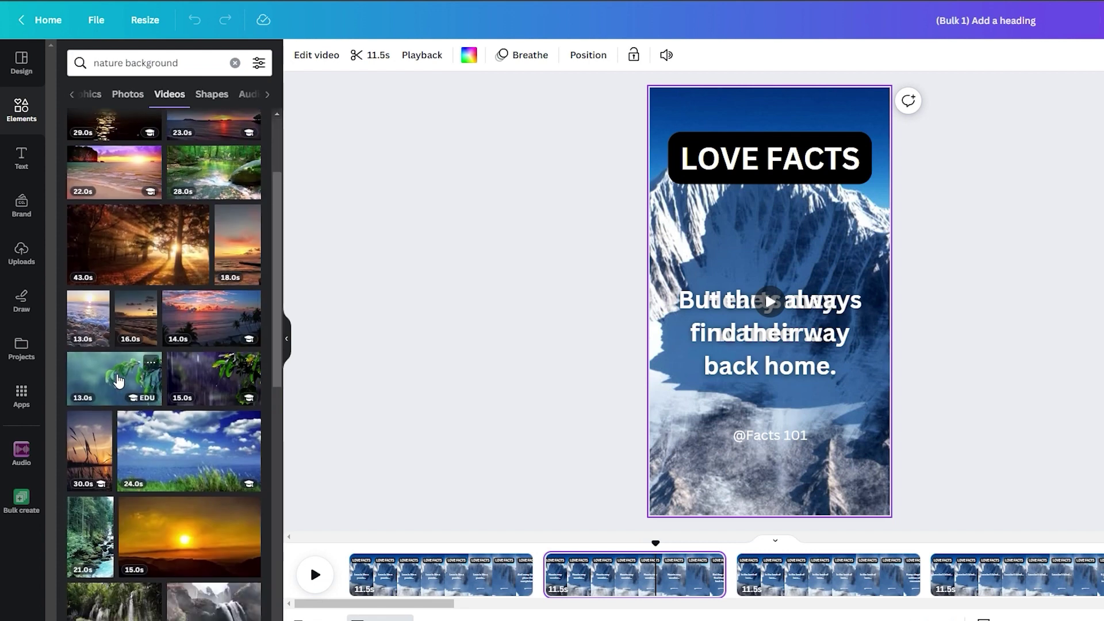
pyautogui.click(118, 381)
# - Make the leaf video the page background, then play page 2 from the start
pyautogui.click(793, 215)
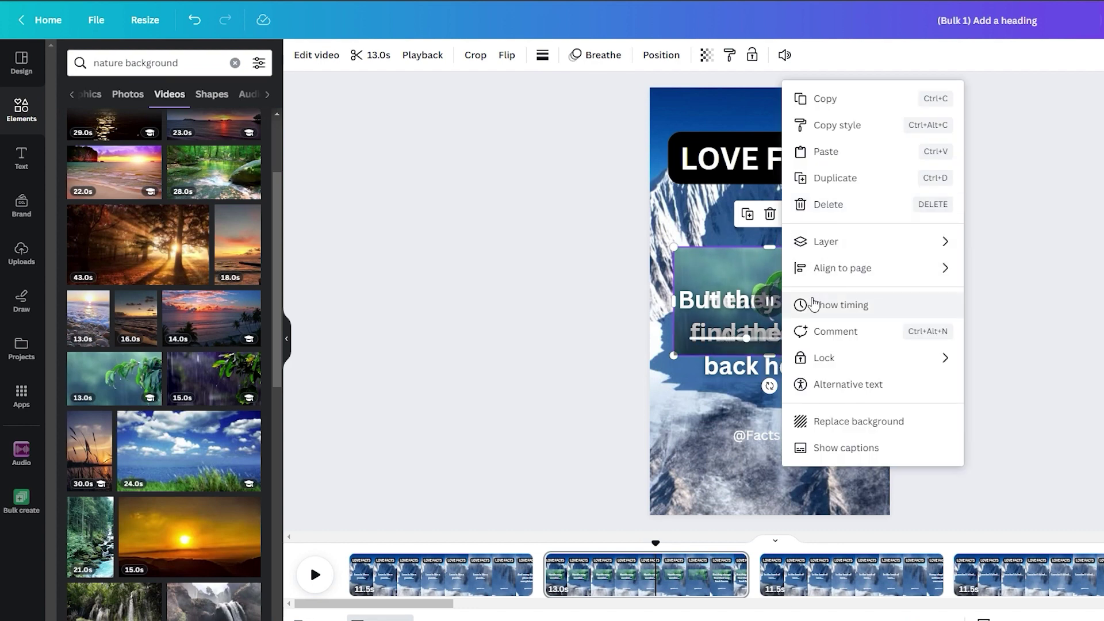
pyautogui.click(840, 423)
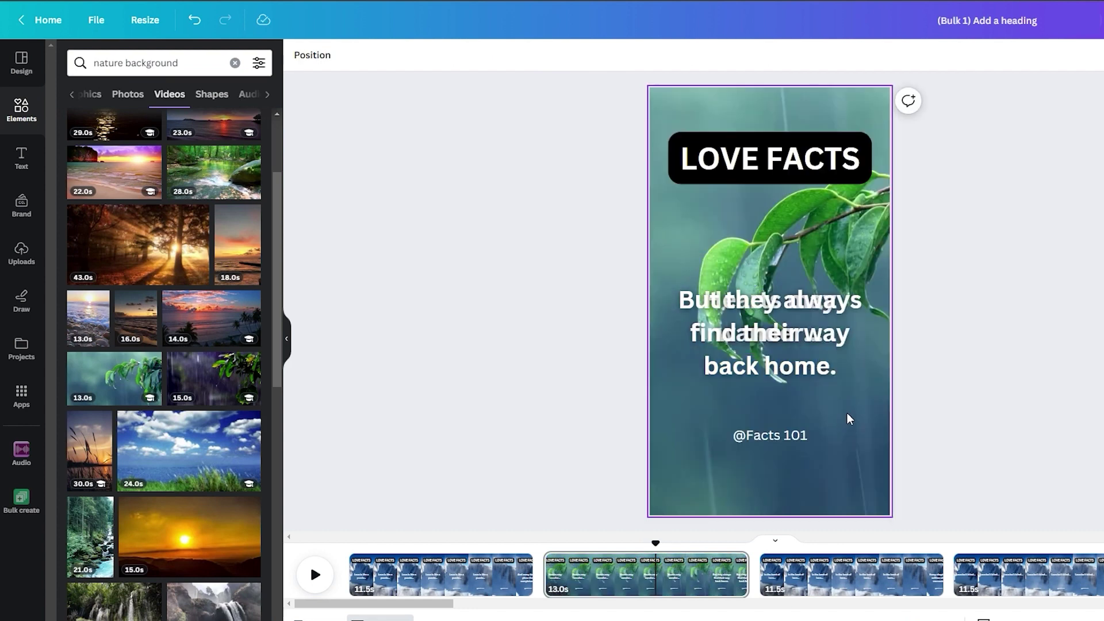
pyautogui.moveTo(654, 540); pyautogui.dragTo(547, 540)
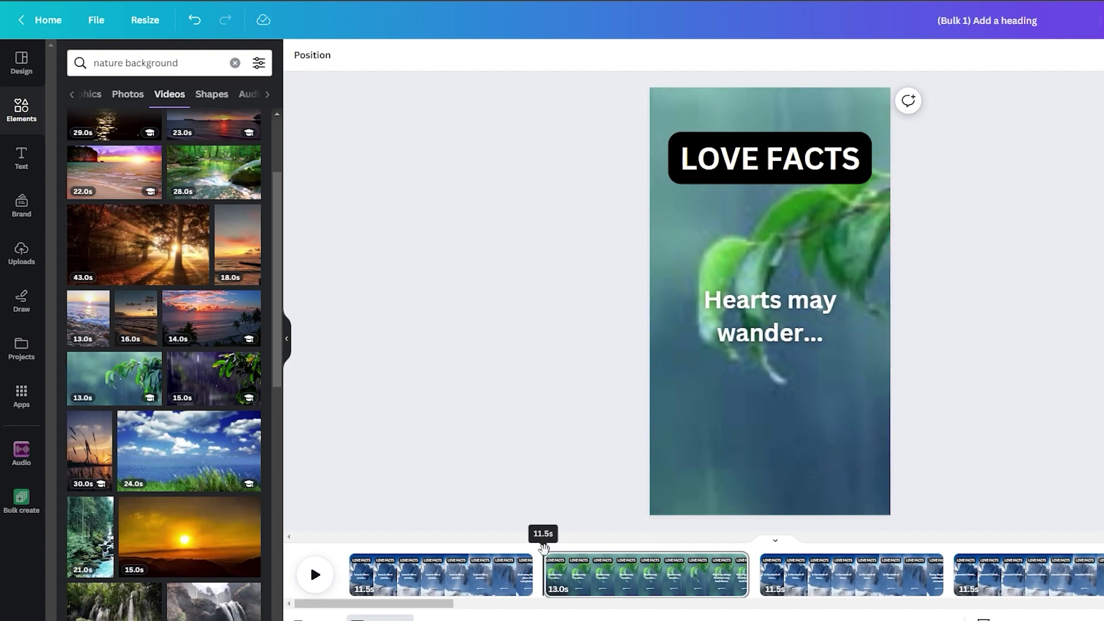
pyautogui.press('space')
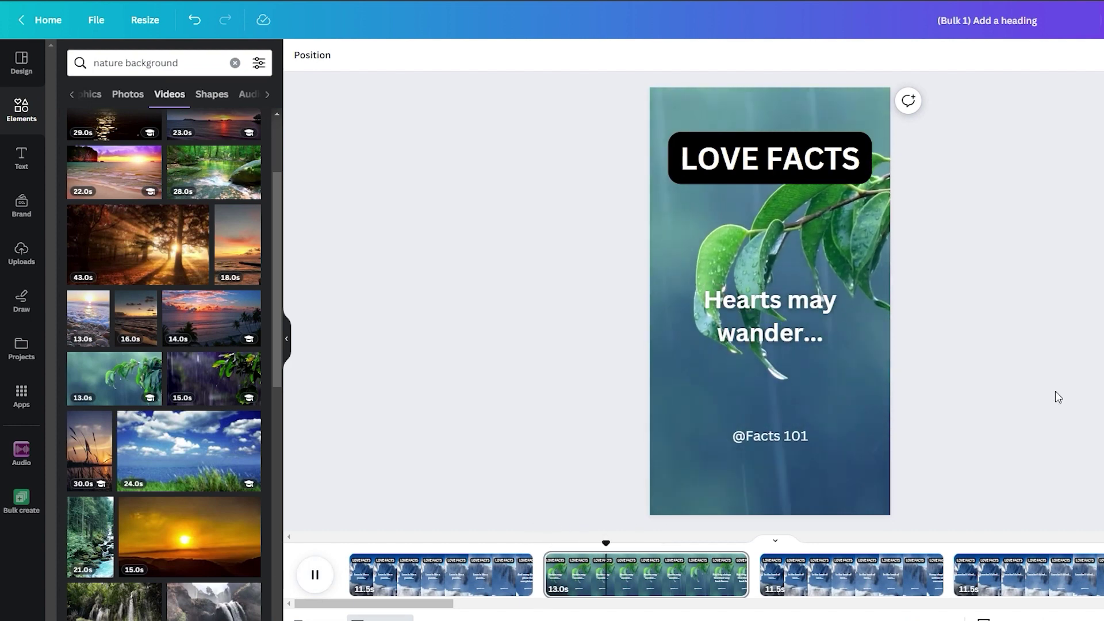